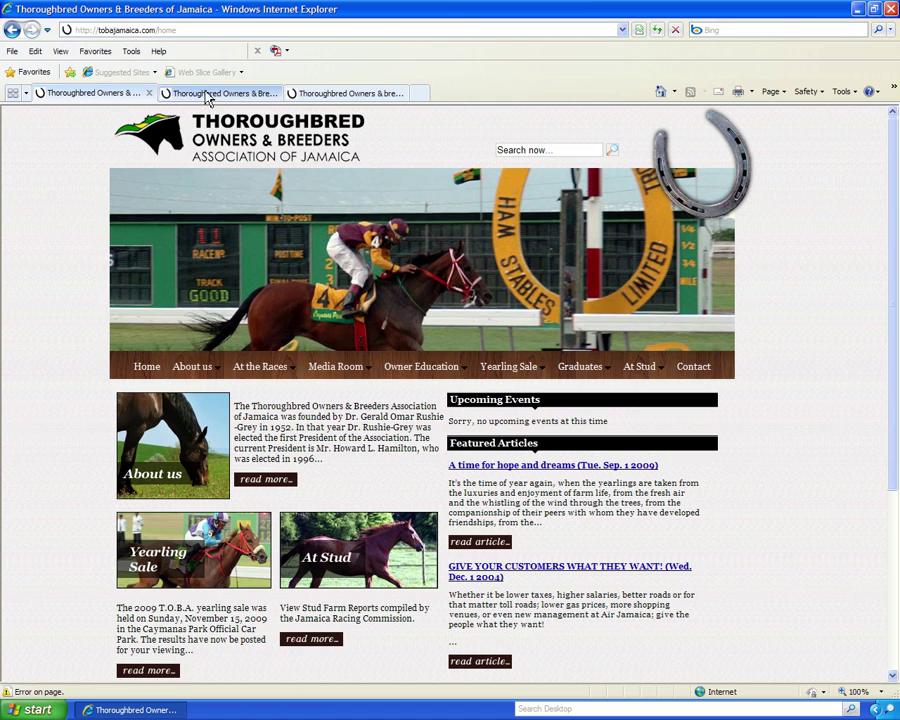
Switch between browser tabs and settle on the tobajamaica.com/backup page with the Saint Cecelia headline.
click(207, 95)
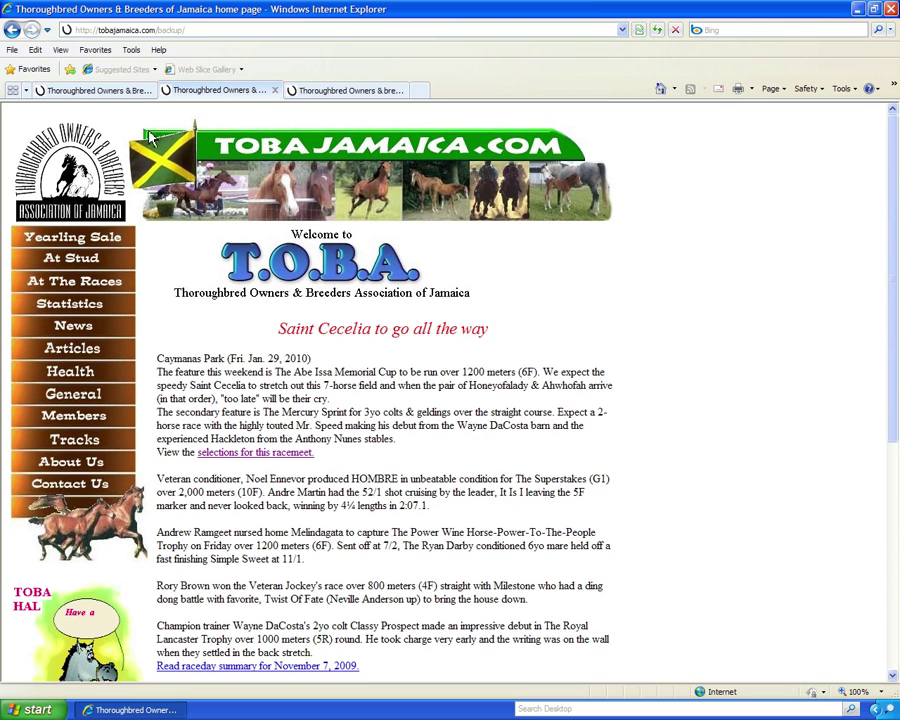
click(110, 90)
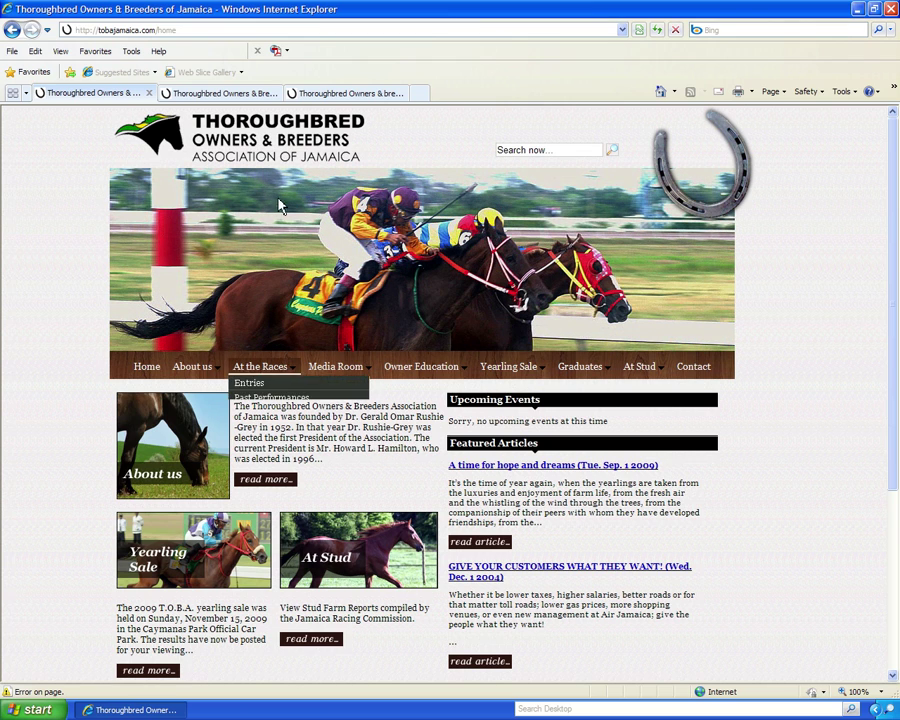
click(172, 93)
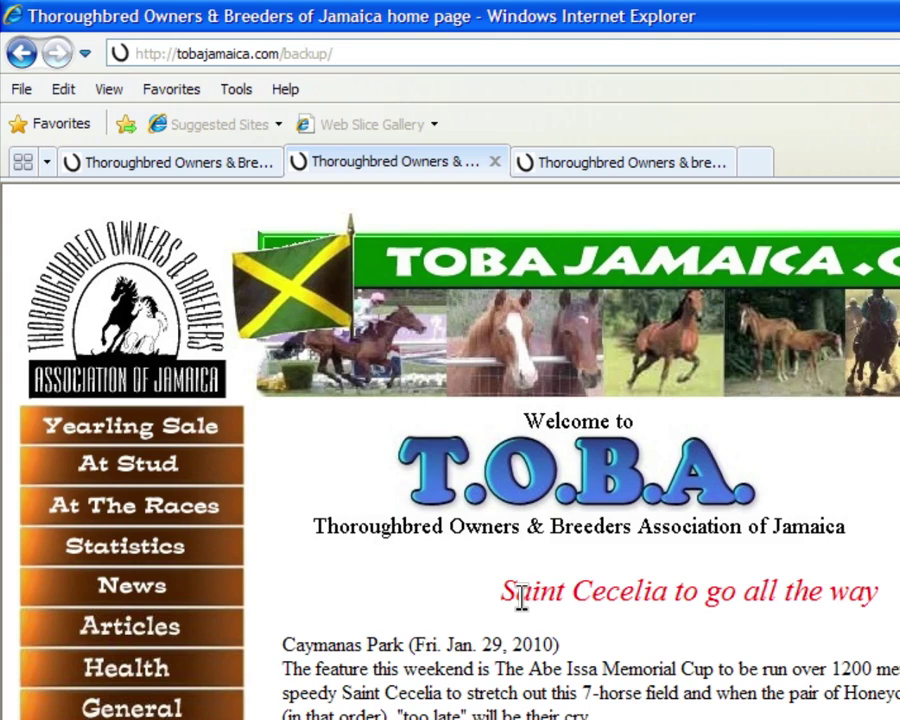
Select the race news from the Saint Cecelia headline to the October 10 summary and copy it.
drag(413, 645, 560, 645)
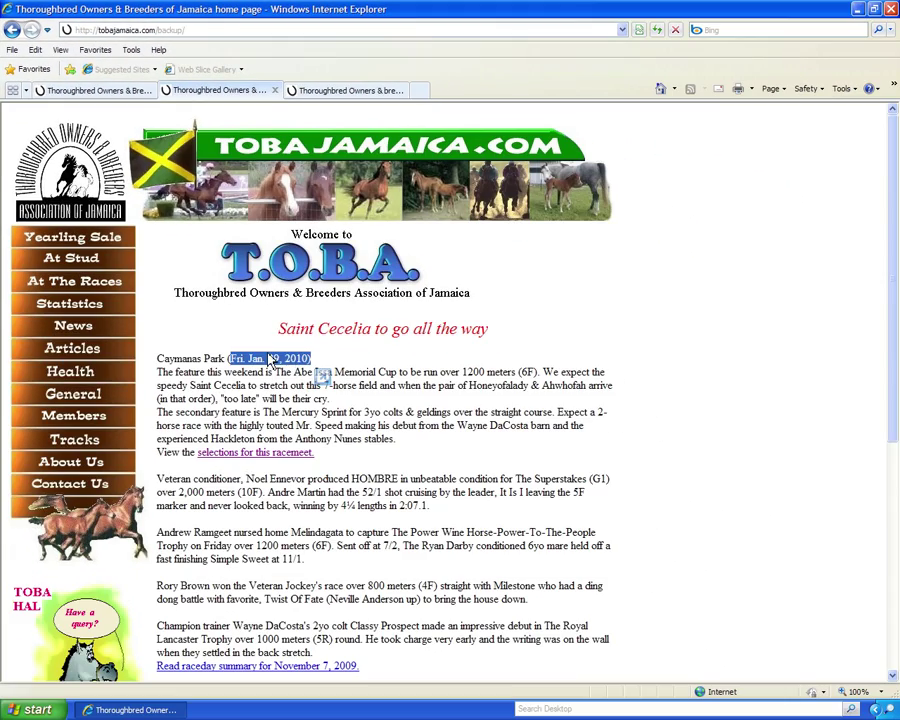
click(211, 418)
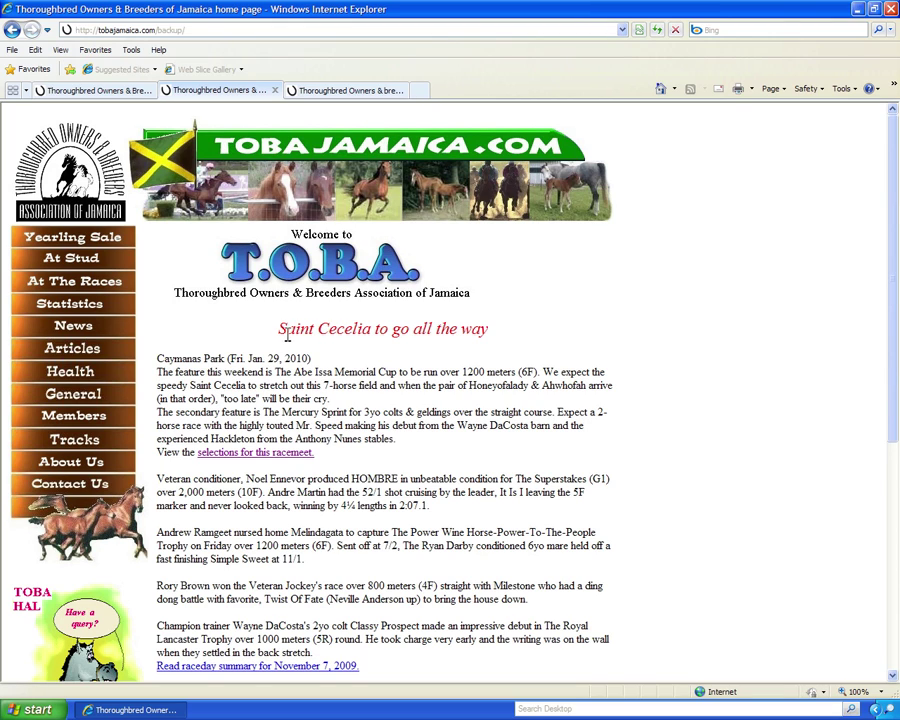
drag(279, 332, 646, 613)
drag(634, 665, 388, 572)
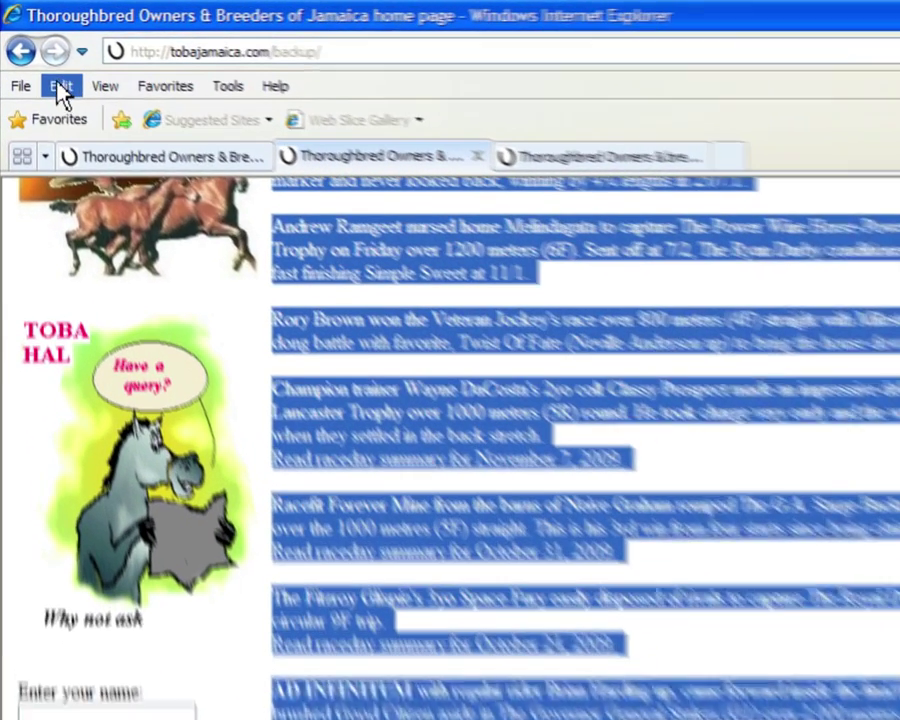
click(35, 49)
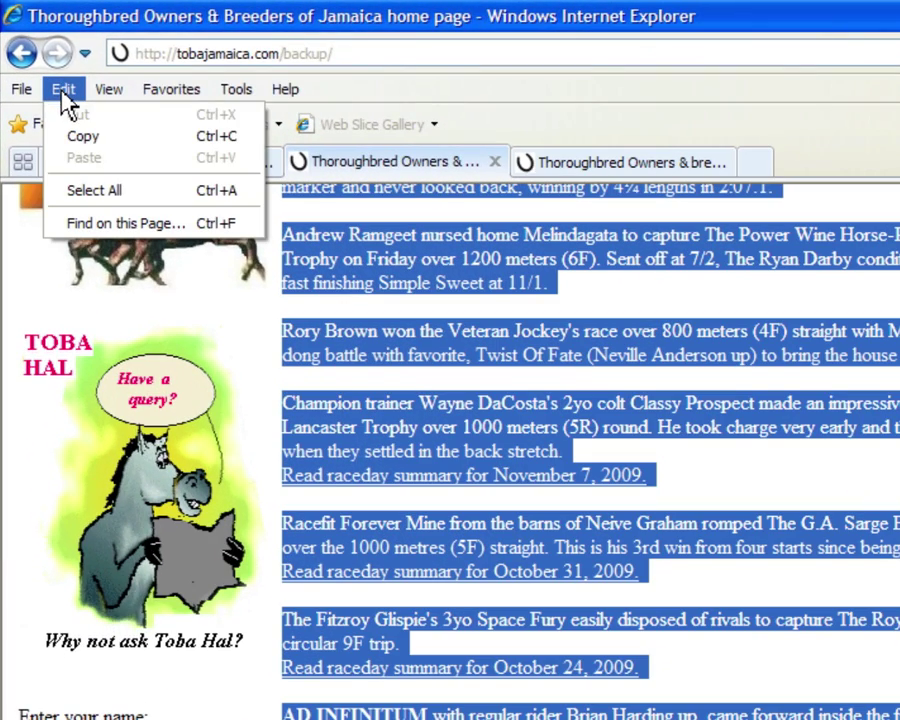
click(92, 142)
click(555, 220)
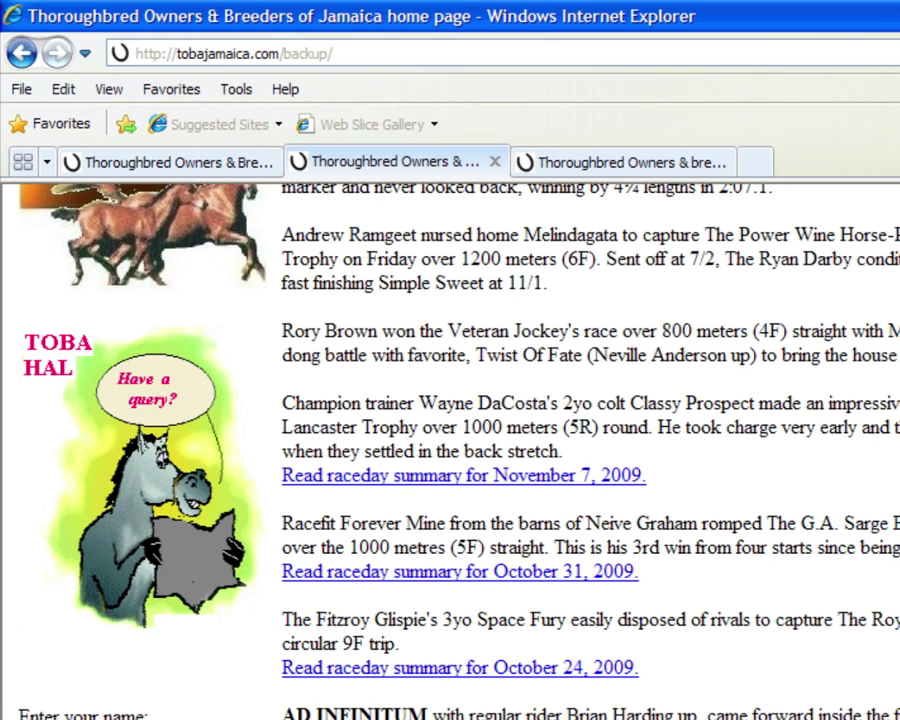
key(super)
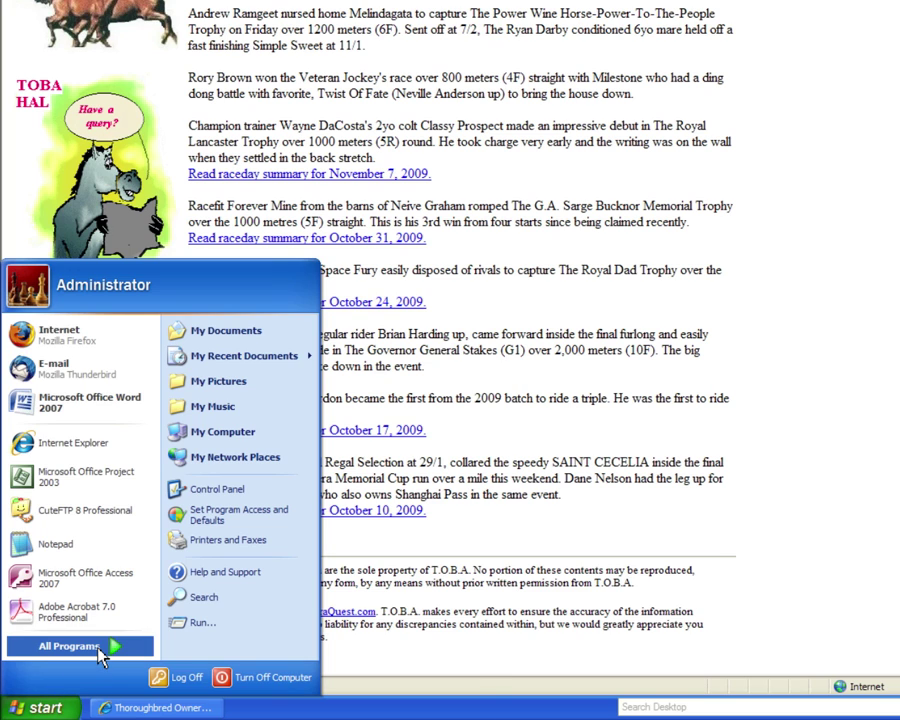
Launch Notepad from Accessories and paste the copied race news into a new untitled note.
click(100, 648)
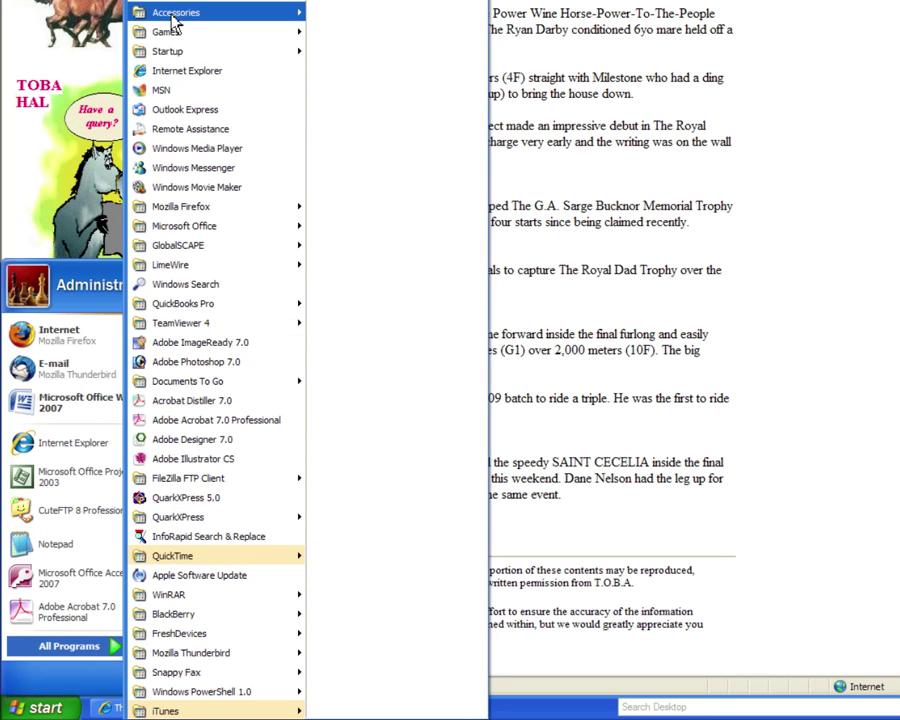
mouse_move(245, 16)
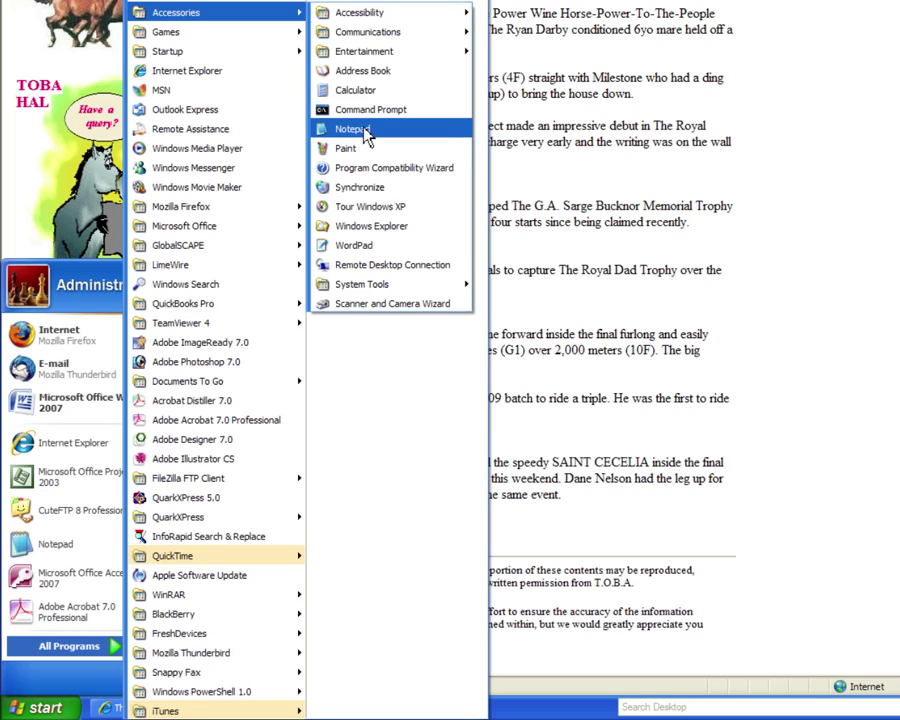
click(365, 131)
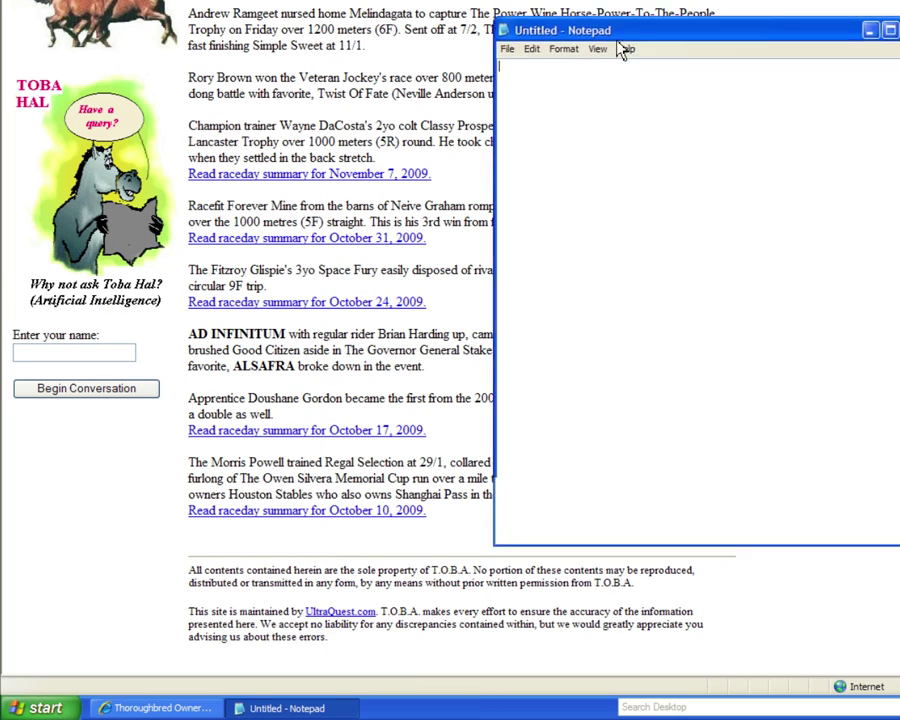
drag(618, 30, 642, 44)
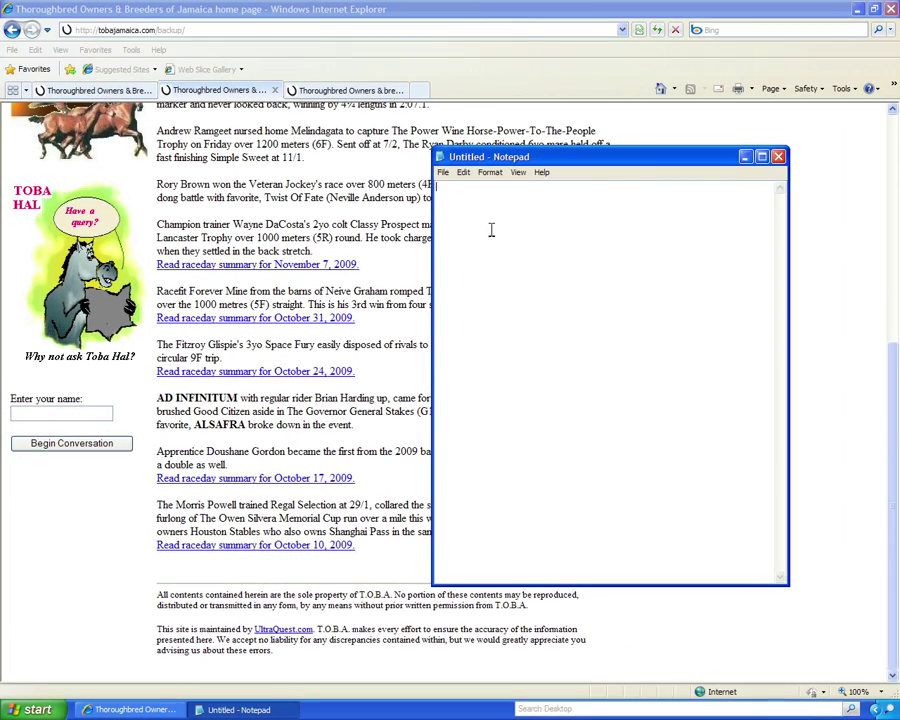
key(ctrl+v)
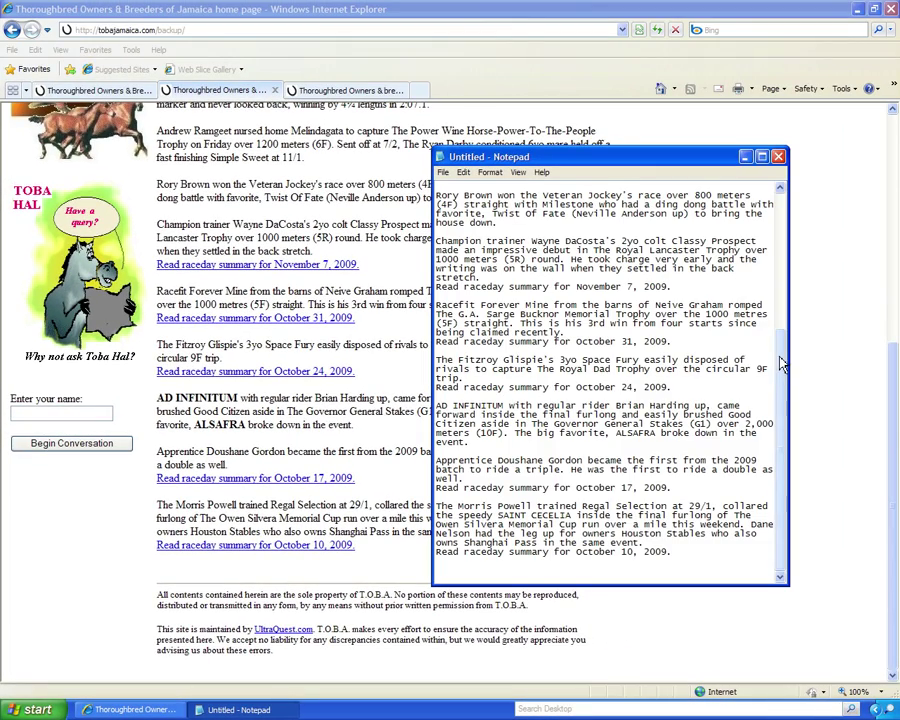
drag(783, 365, 780, 195)
click(465, 173)
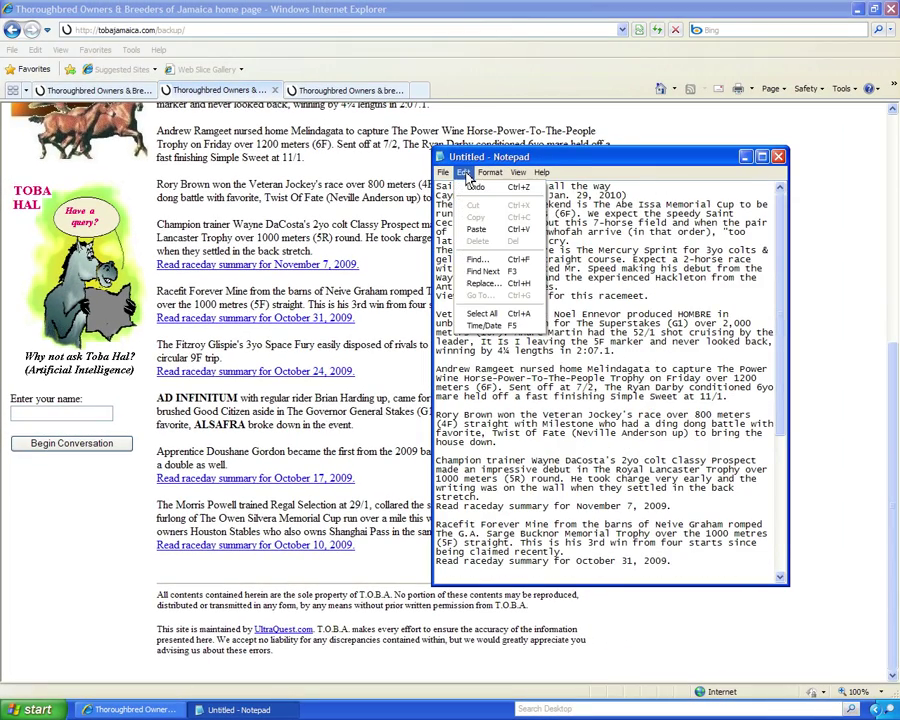
click(531, 238)
drag(484, 160, 497, 158)
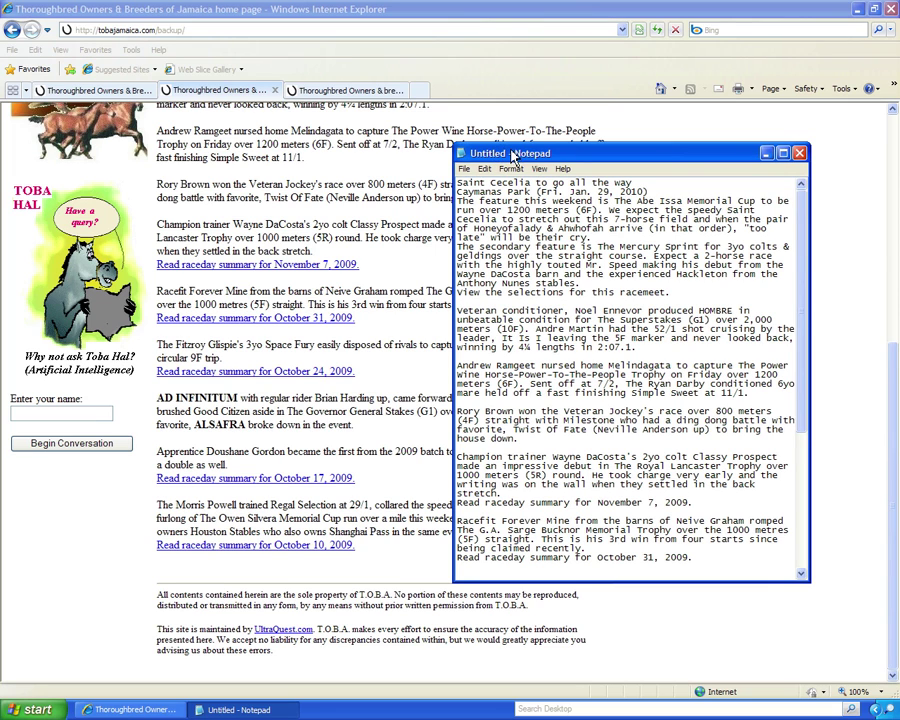
drag(553, 160, 628, 145)
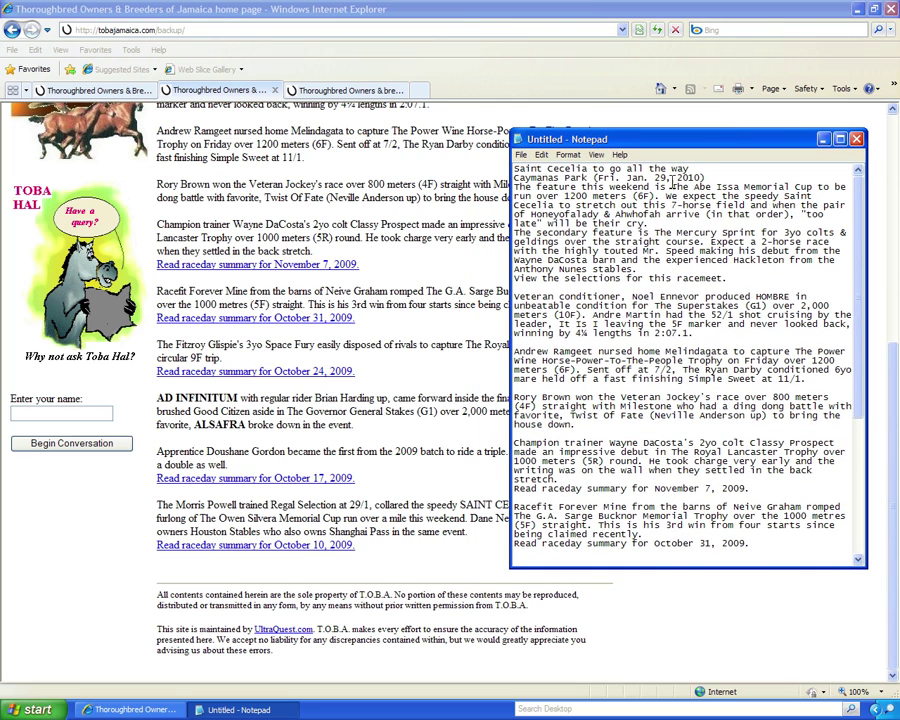
Select all of the note's plain text and copy it again.
key(ctrl+a)
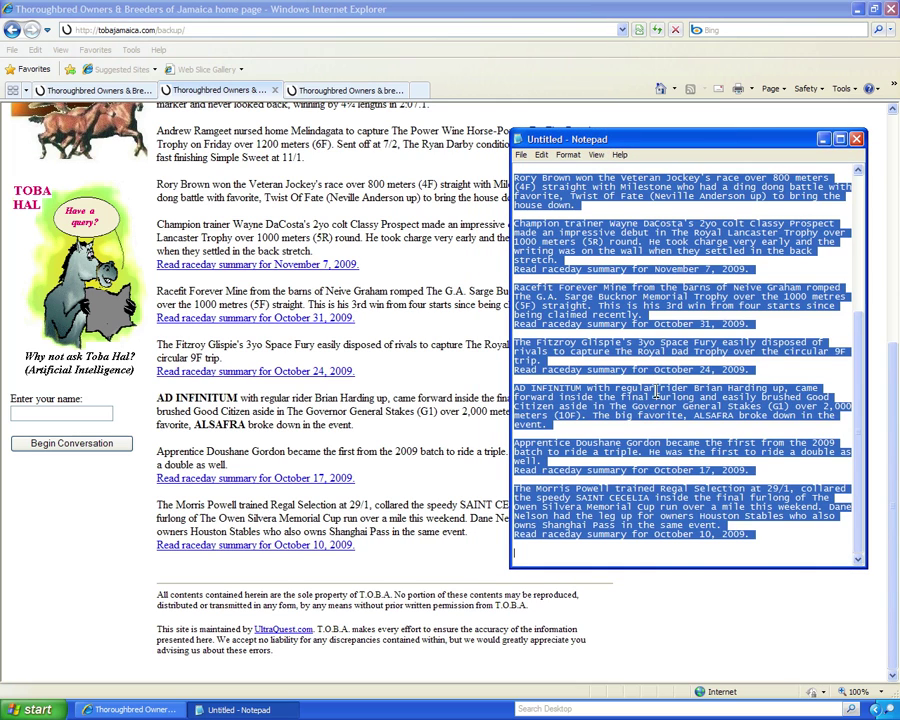
click(541, 155)
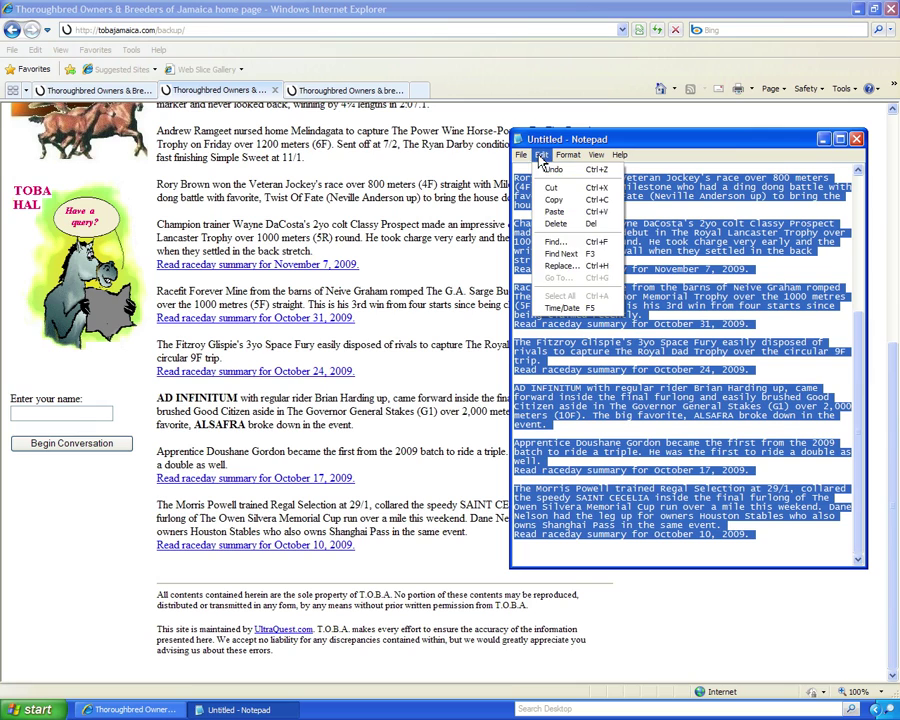
click(568, 201)
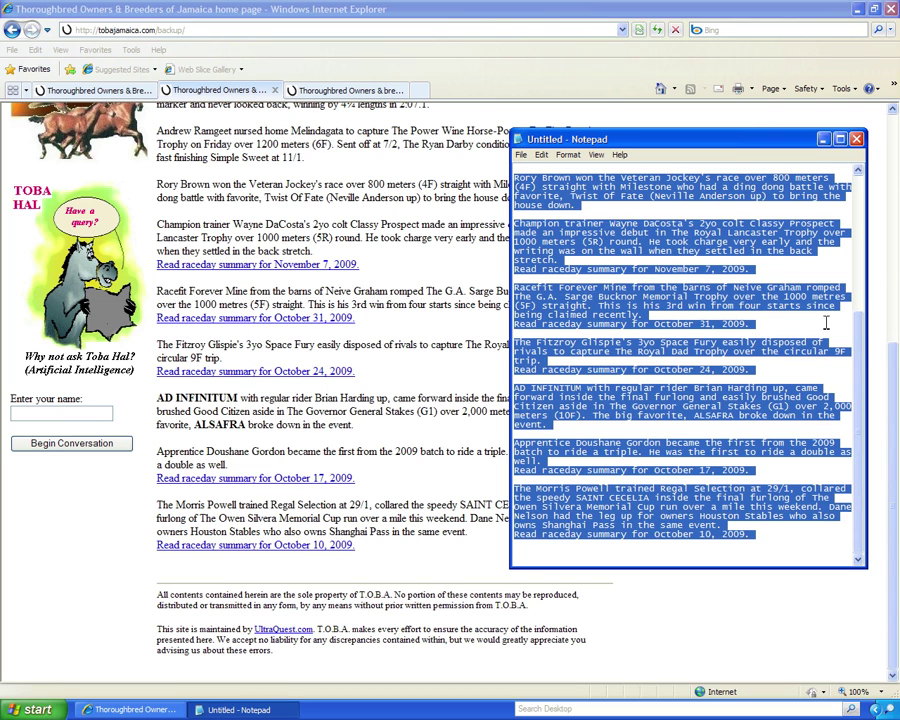
drag(664, 147, 692, 161)
Hide Notepad and look over the backup page's Saint Cecelia news text in the browser.
click(851, 153)
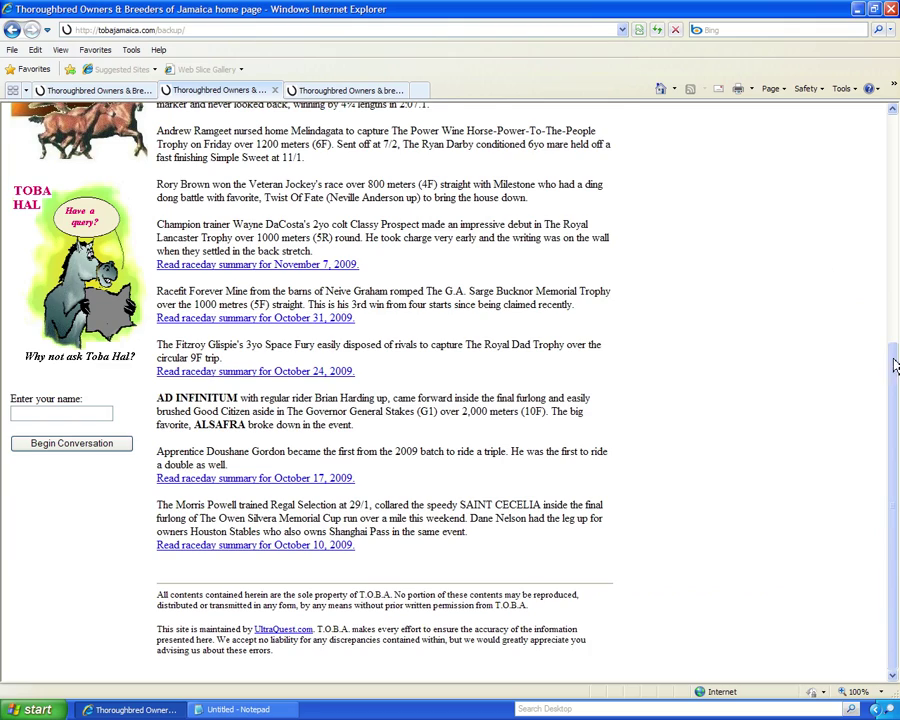
drag(893, 362, 890, 151)
drag(293, 293, 482, 321)
drag(325, 441, 200, 424)
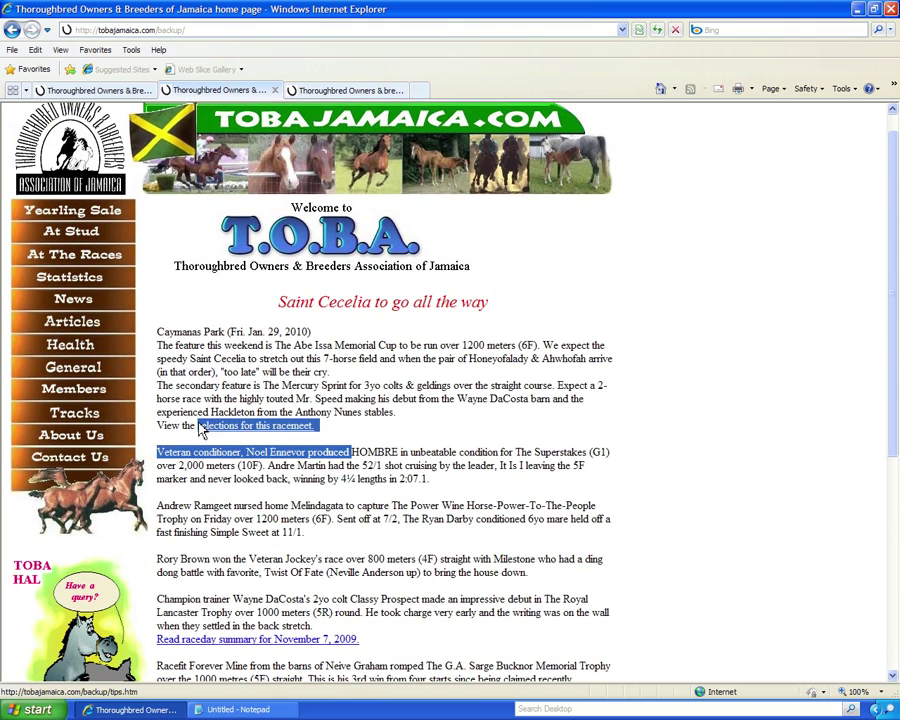
drag(400, 398, 408, 398)
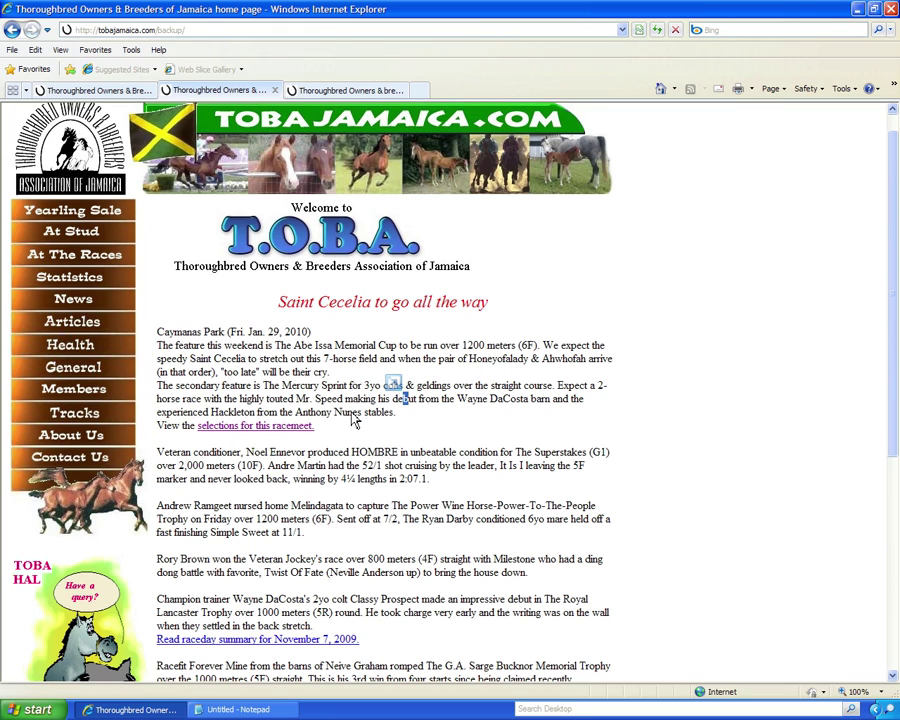
click(285, 412)
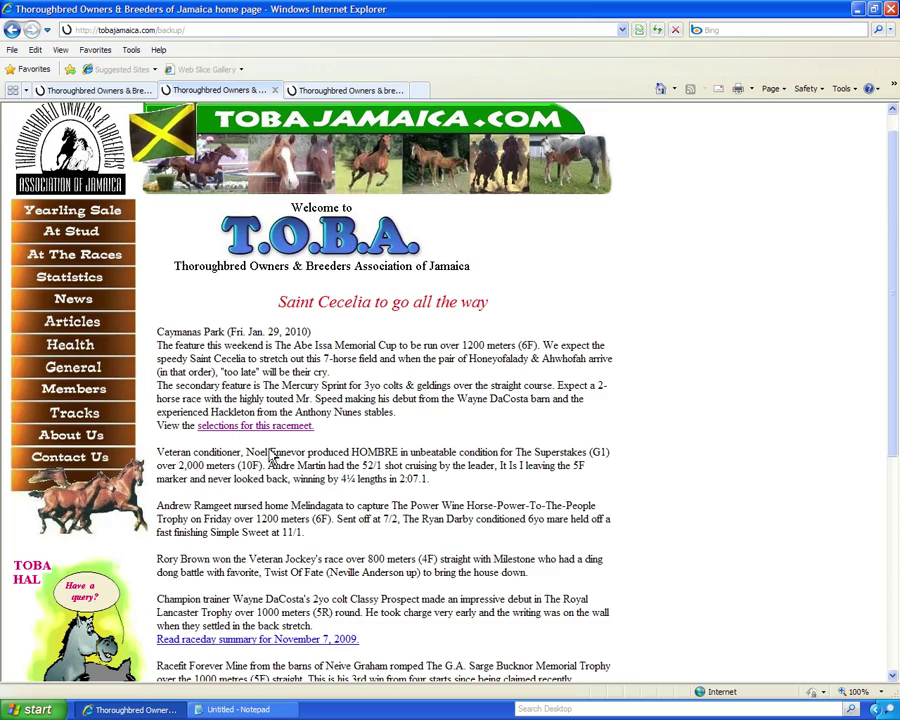
drag(889, 278, 884, 490)
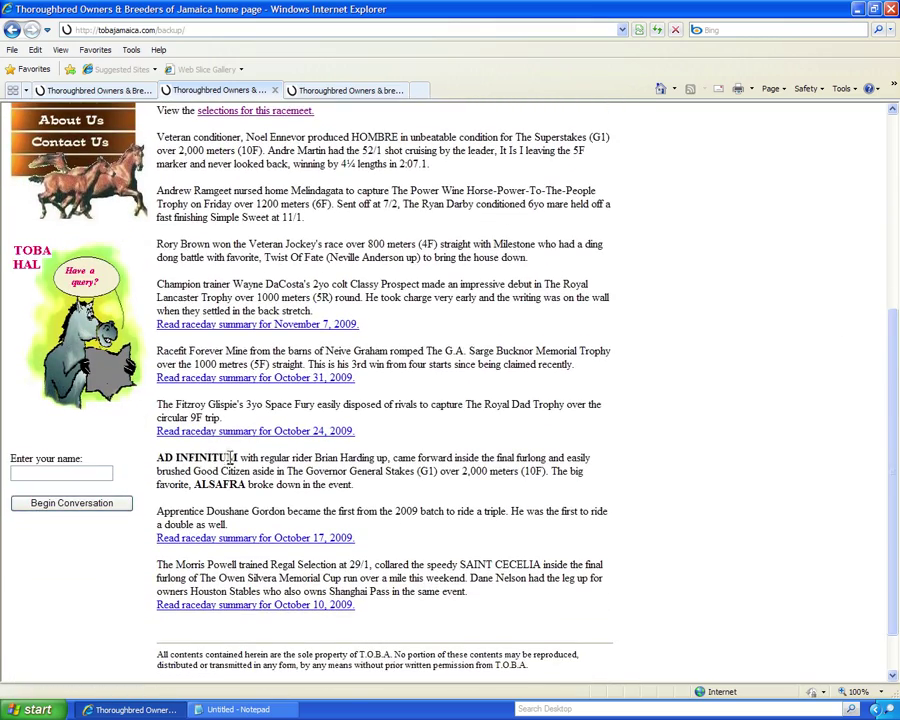
drag(237, 458, 155, 458)
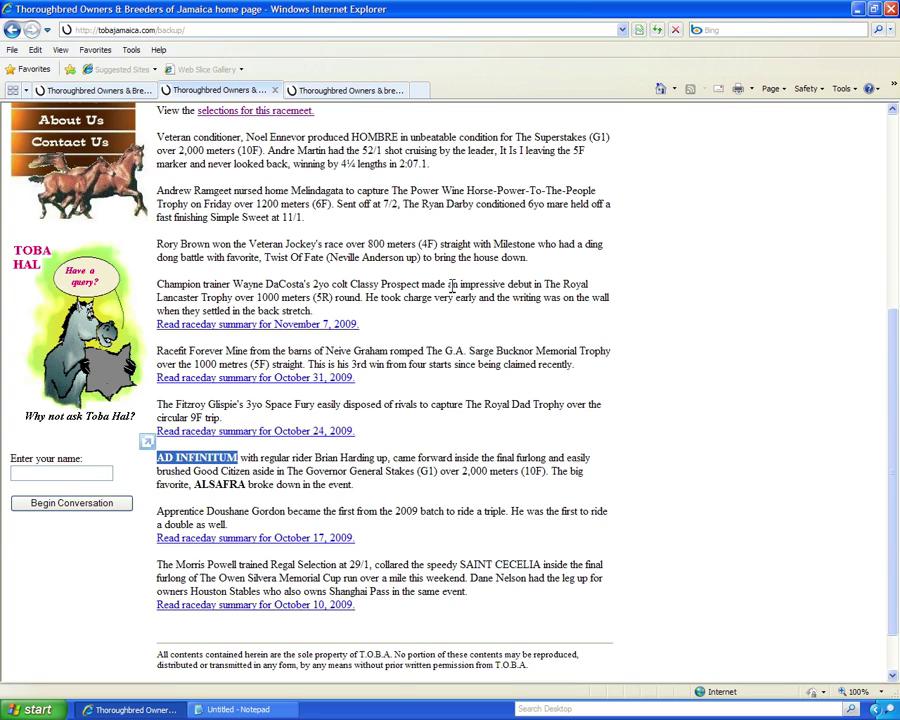
Bring the Notepad copy forward, reposition it, then minimise it to show the news page.
click(262, 715)
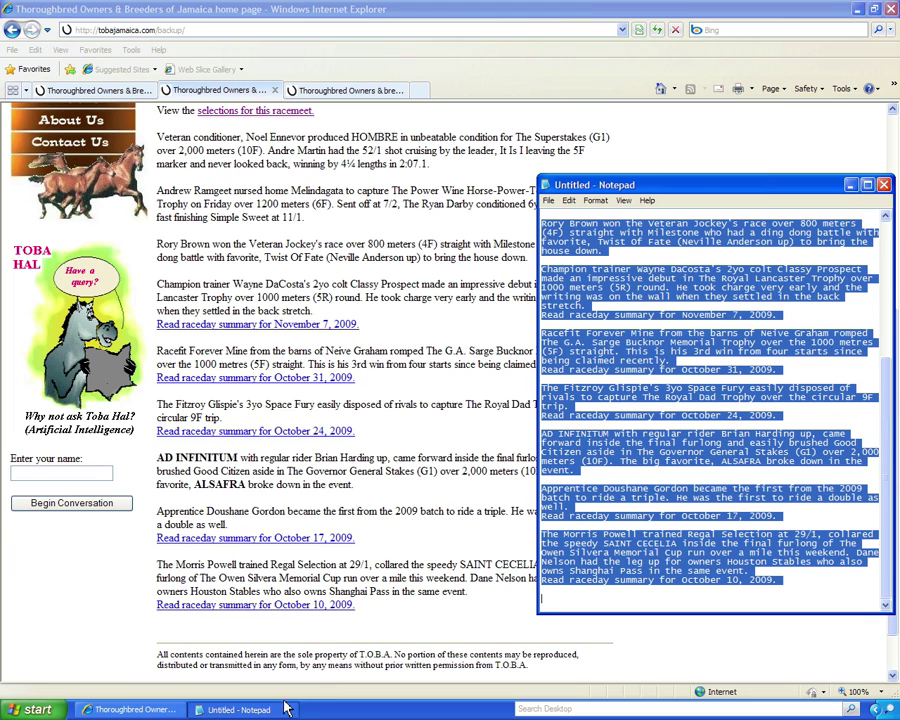
drag(700, 183, 538, 146)
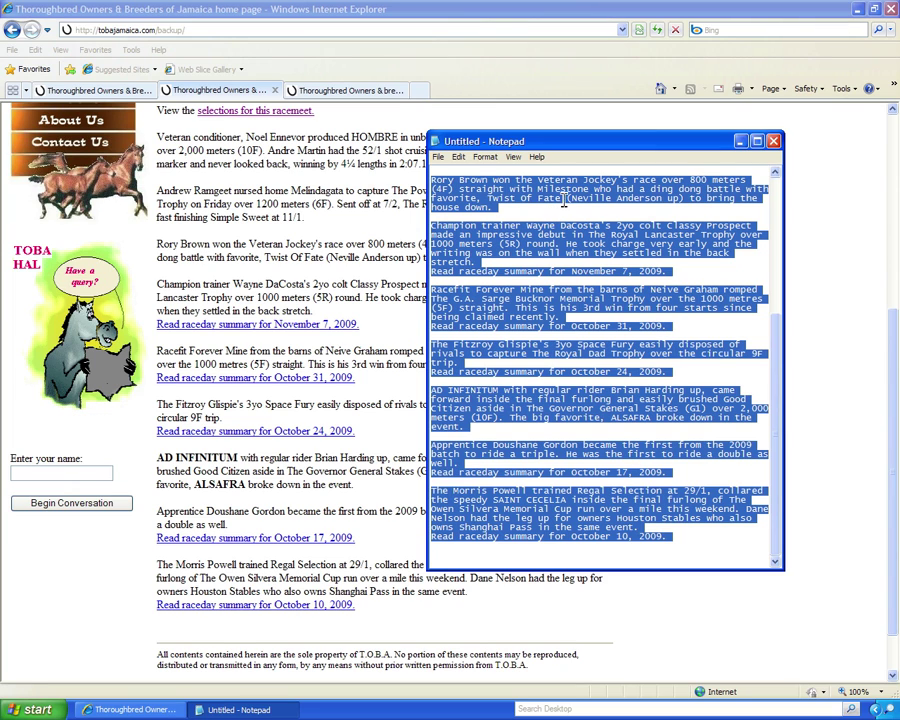
drag(565, 146, 609, 119)
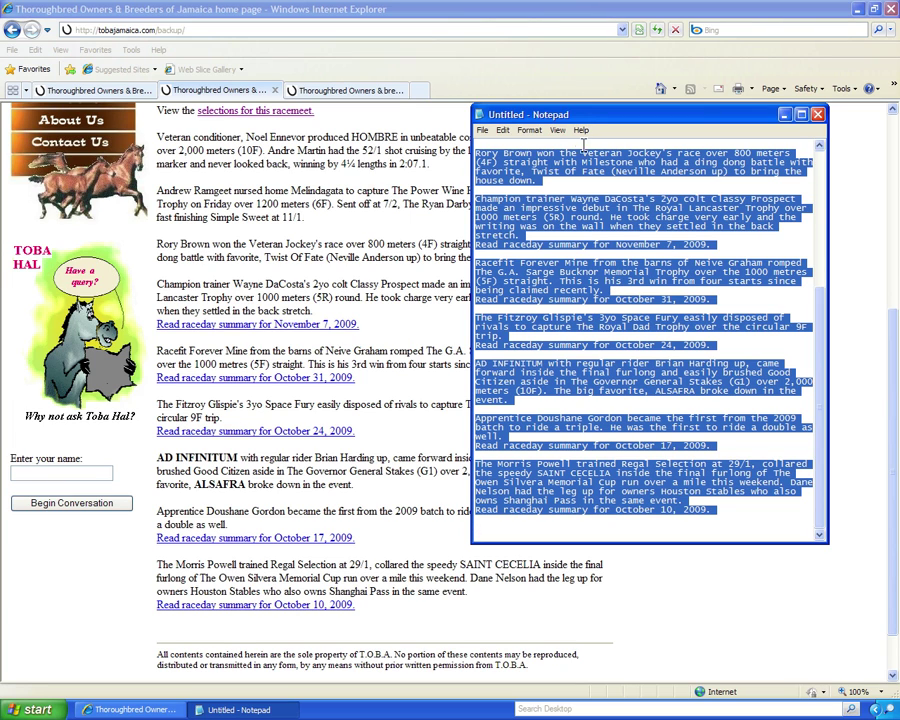
drag(577, 116, 577, 204)
click(785, 203)
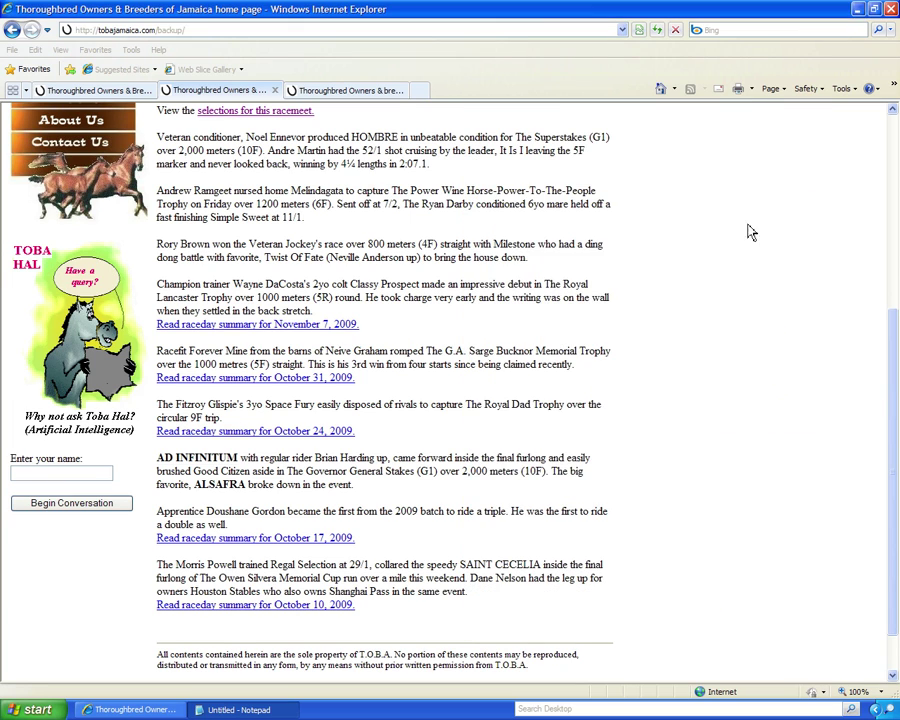
Open Media Room > Press Release in the CMS tab, then return to the new TOBA home page tab.
click(303, 90)
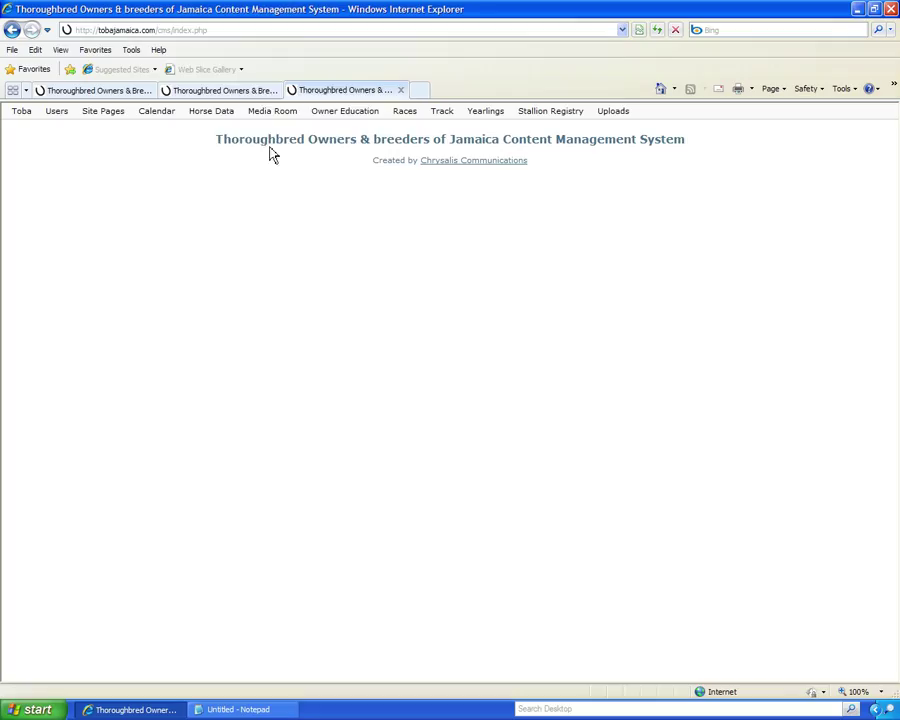
mouse_move(272, 111)
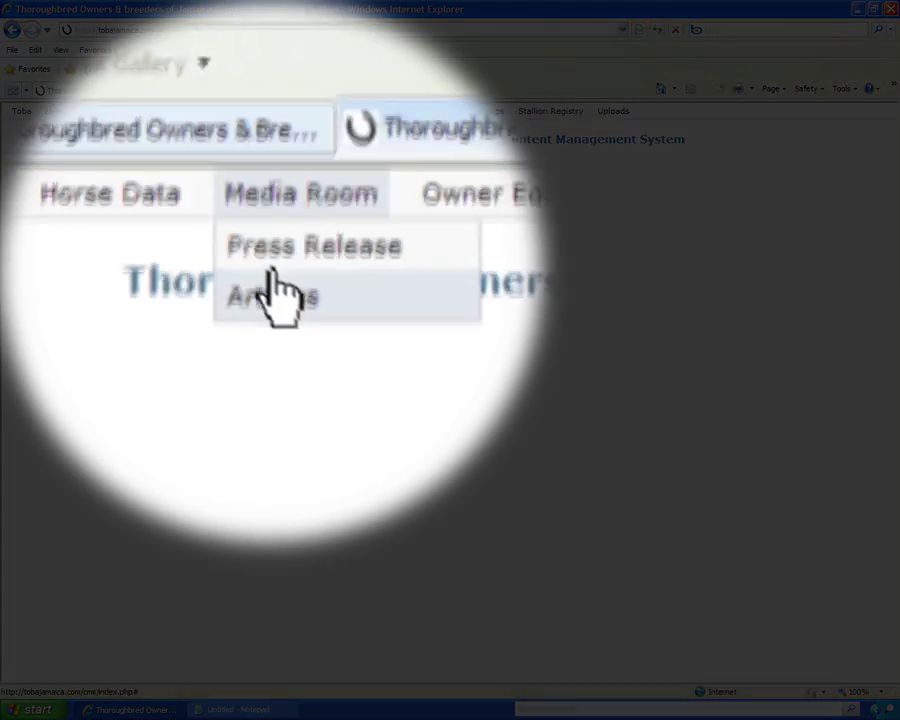
click(288, 268)
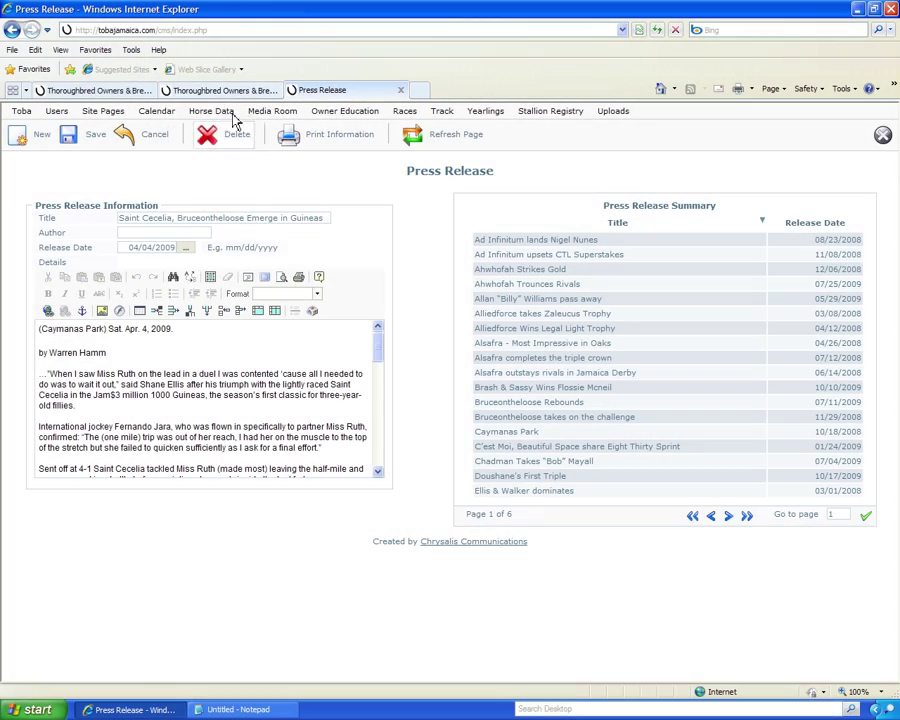
click(97, 91)
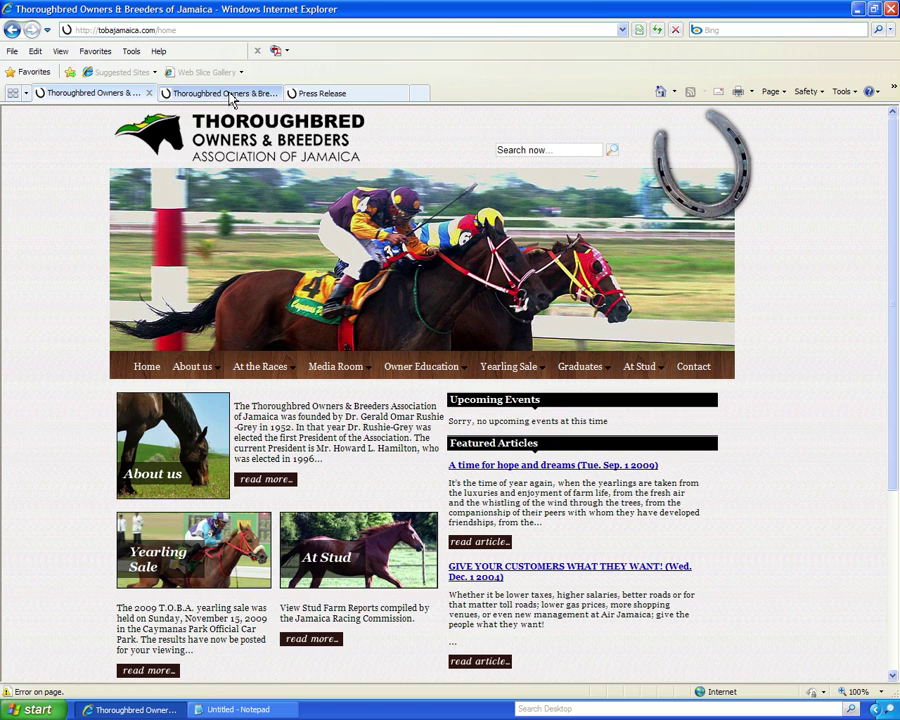
Review the published Forever Mine press release dated Oct. 31, 2009 under Media Room > Press Releases.
click(180, 94)
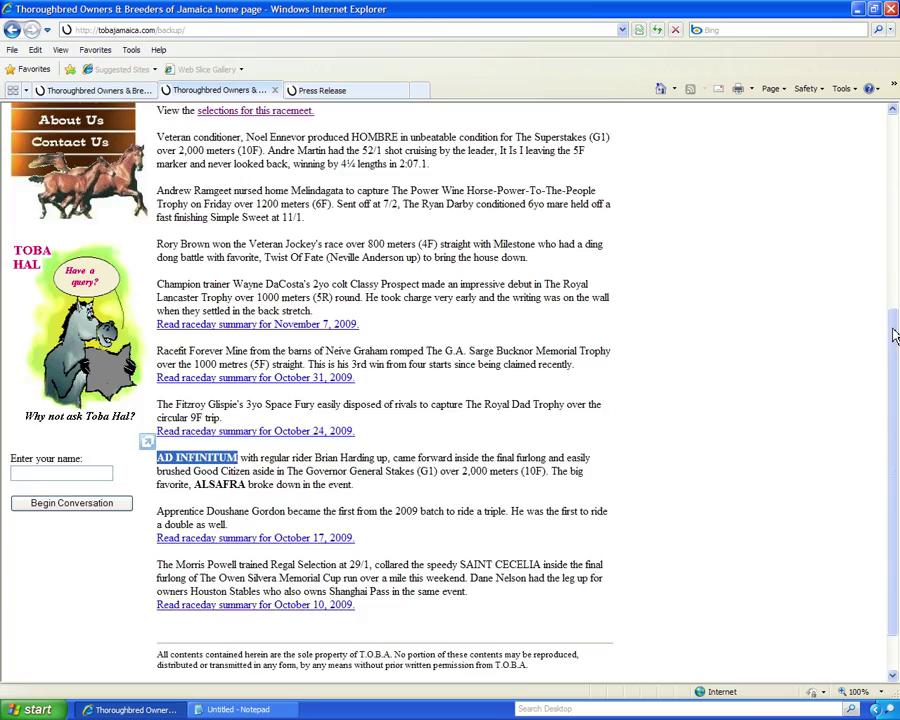
drag(895, 336, 820, 123)
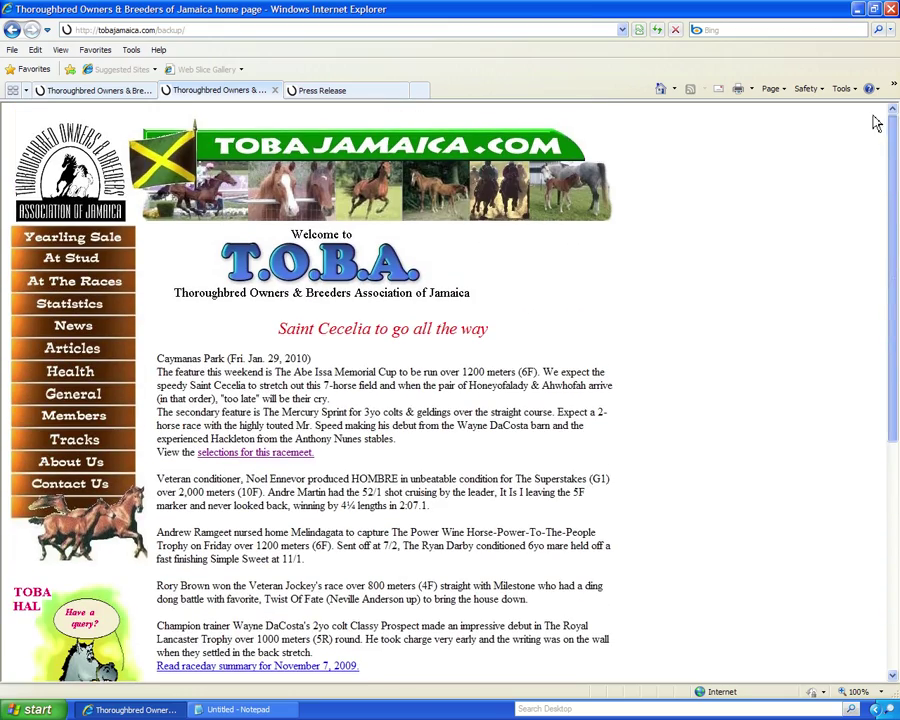
click(113, 93)
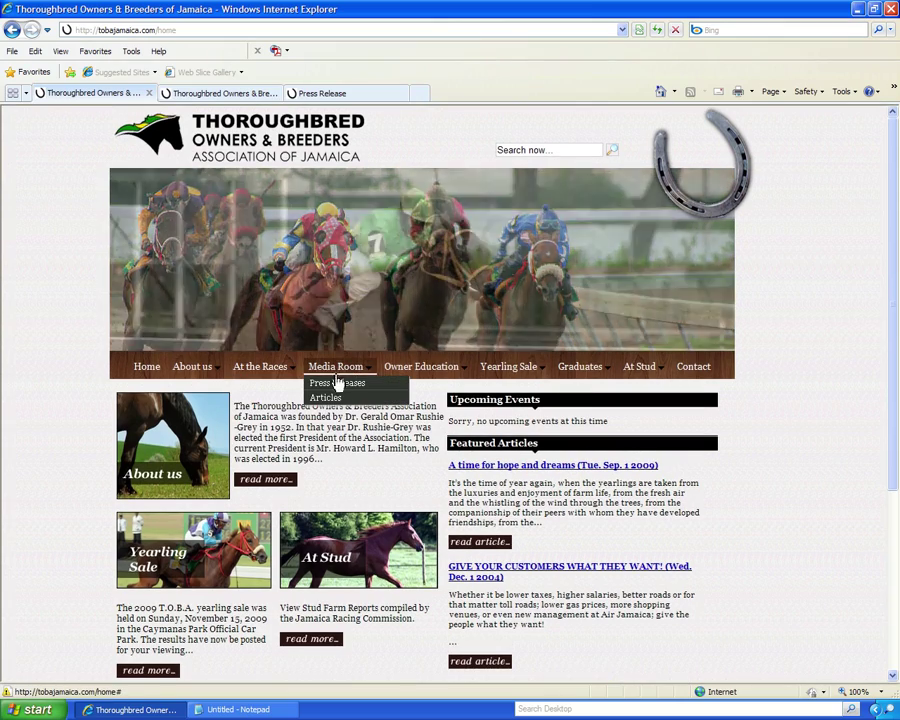
click(335, 383)
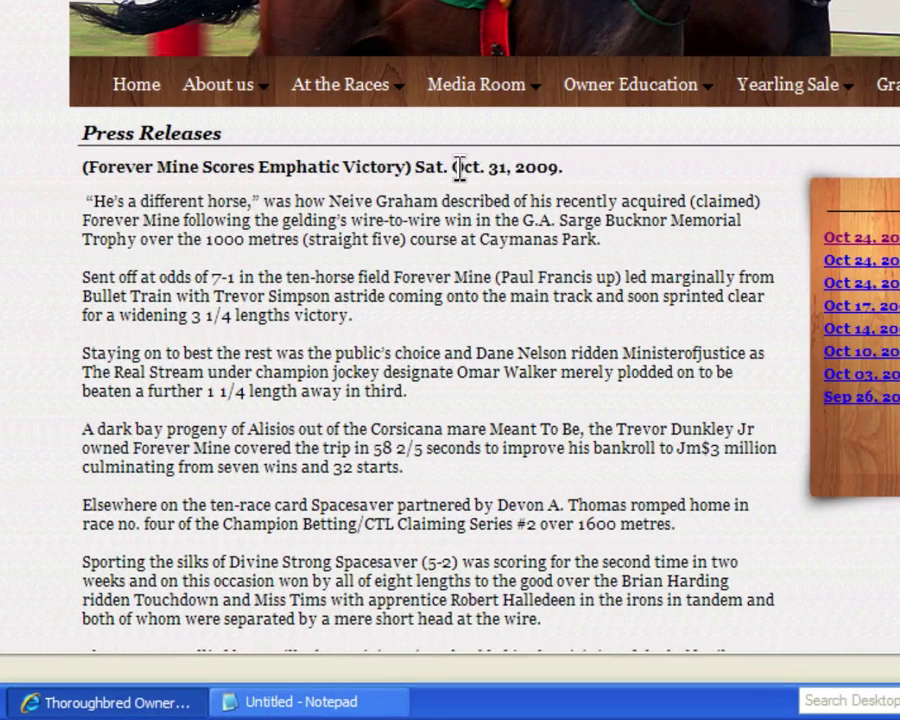
drag(452, 167, 566, 168)
click(287, 277)
drag(88, 168, 366, 195)
click(368, 228)
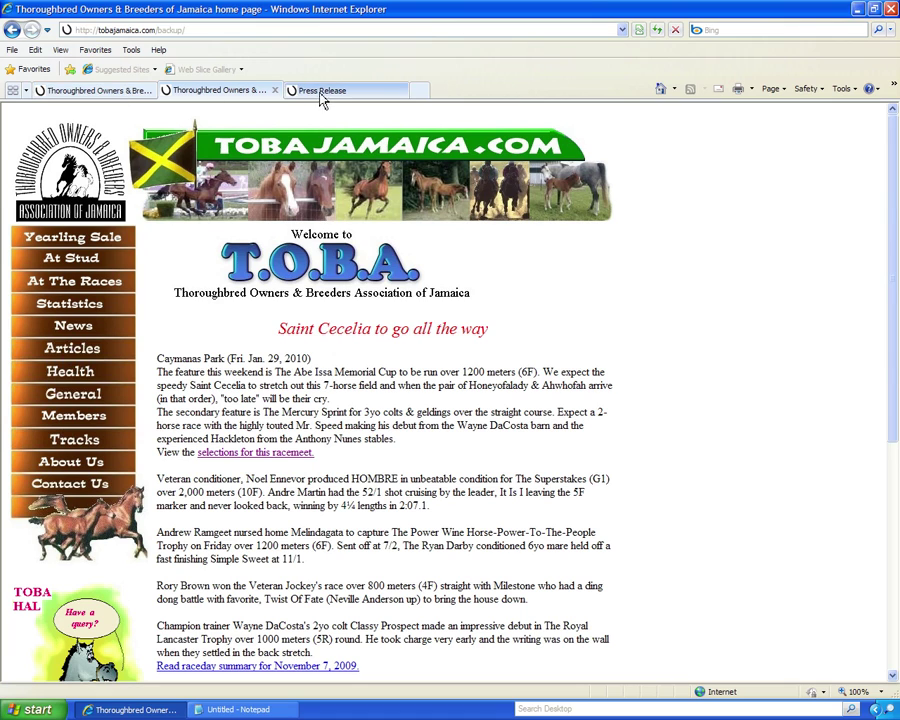
Start a new press release and paste the copied race news into its Details editor.
click(320, 91)
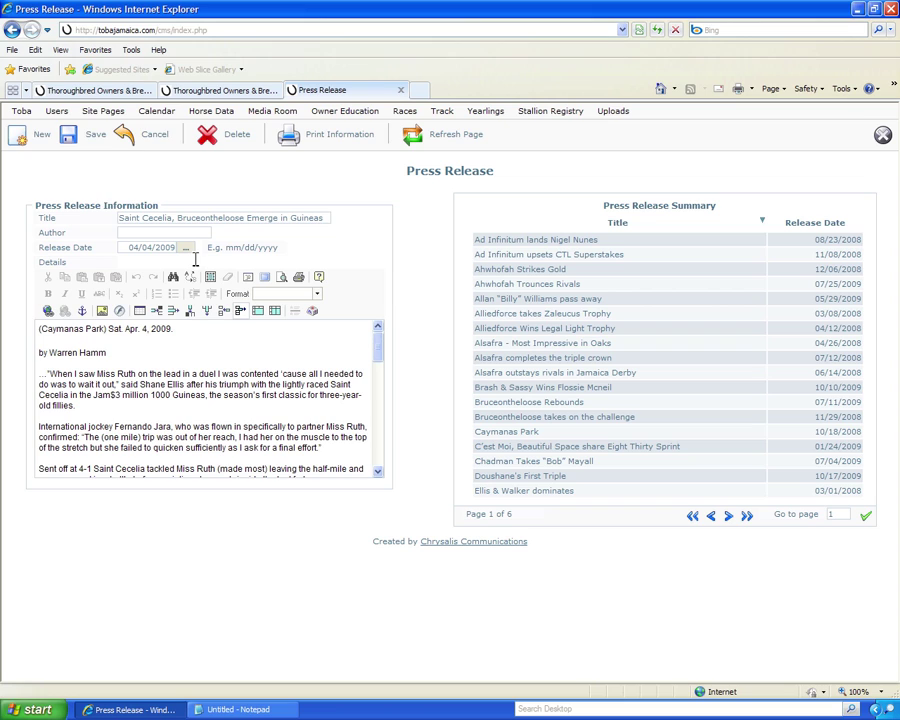
click(24, 138)
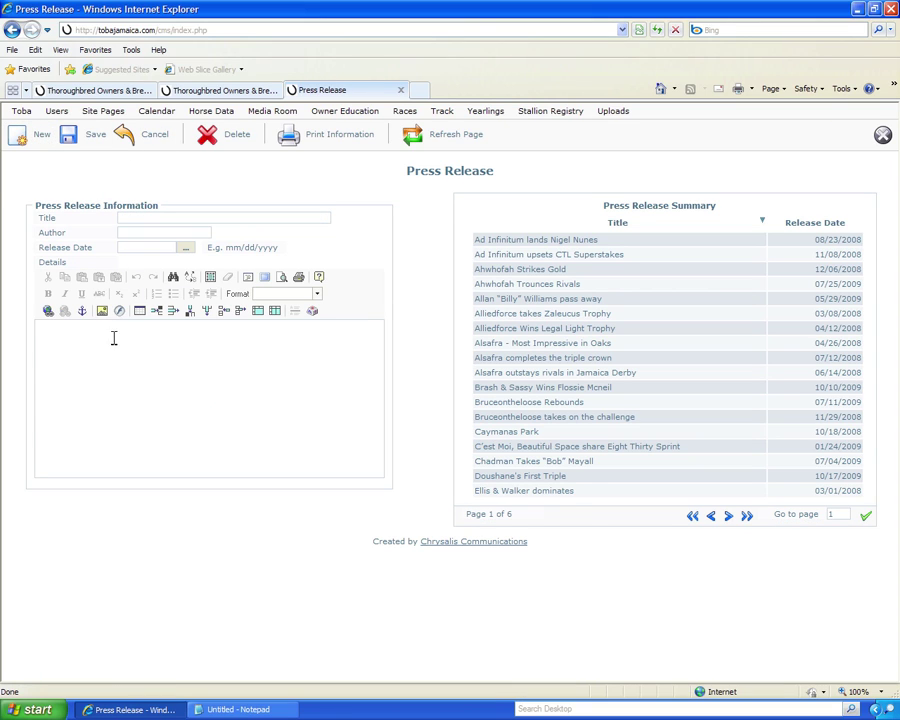
click(85, 360)
key(ctrl+v)
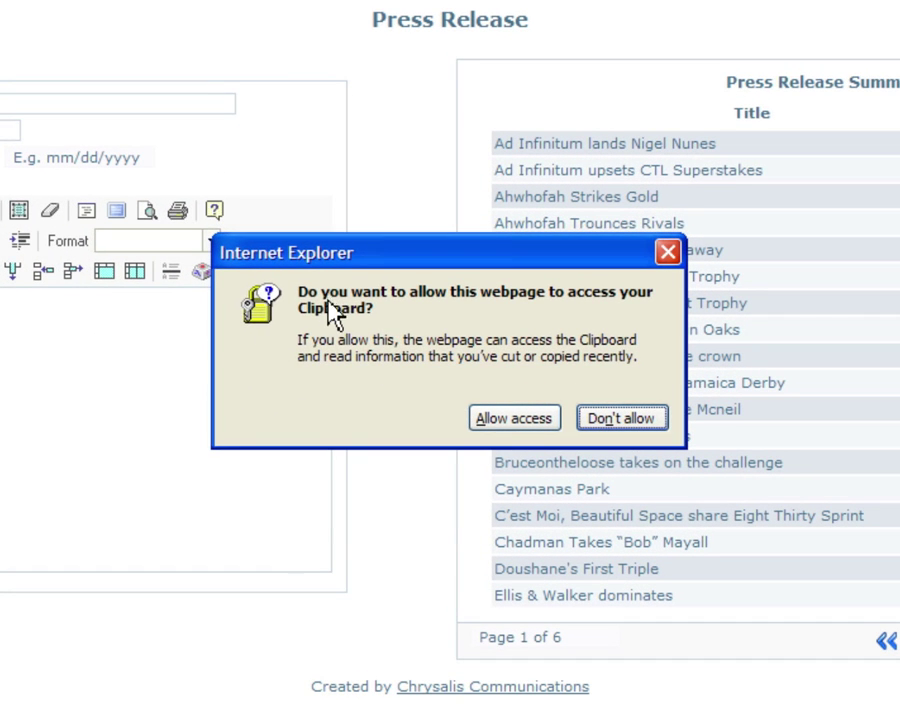
Allow the page clipboard access so the Saint Cecelia race news lands in Details.
drag(400, 256, 400, 287)
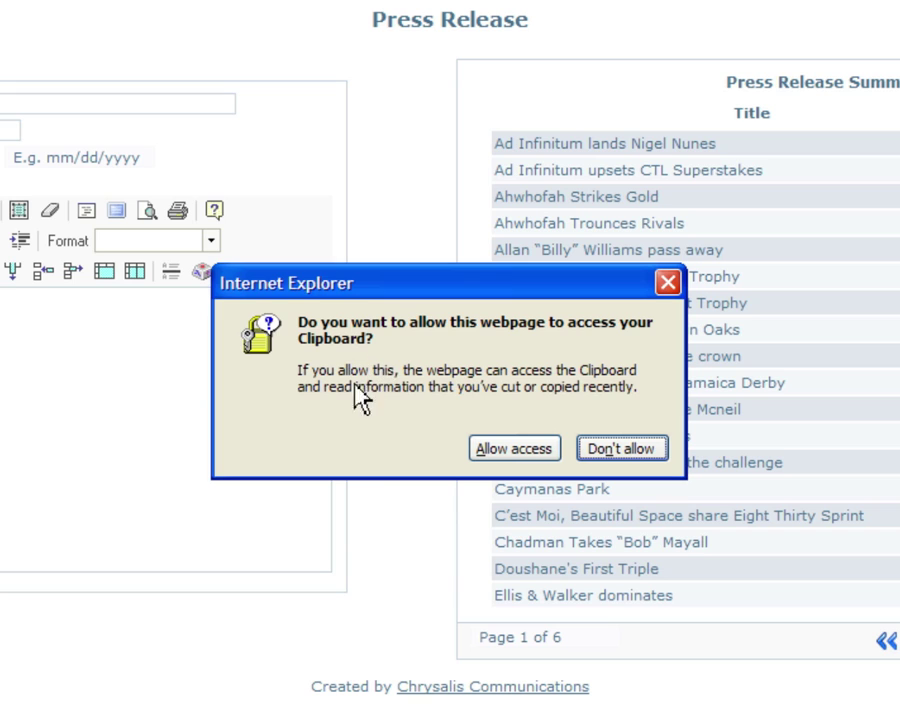
drag(432, 300, 416, 240)
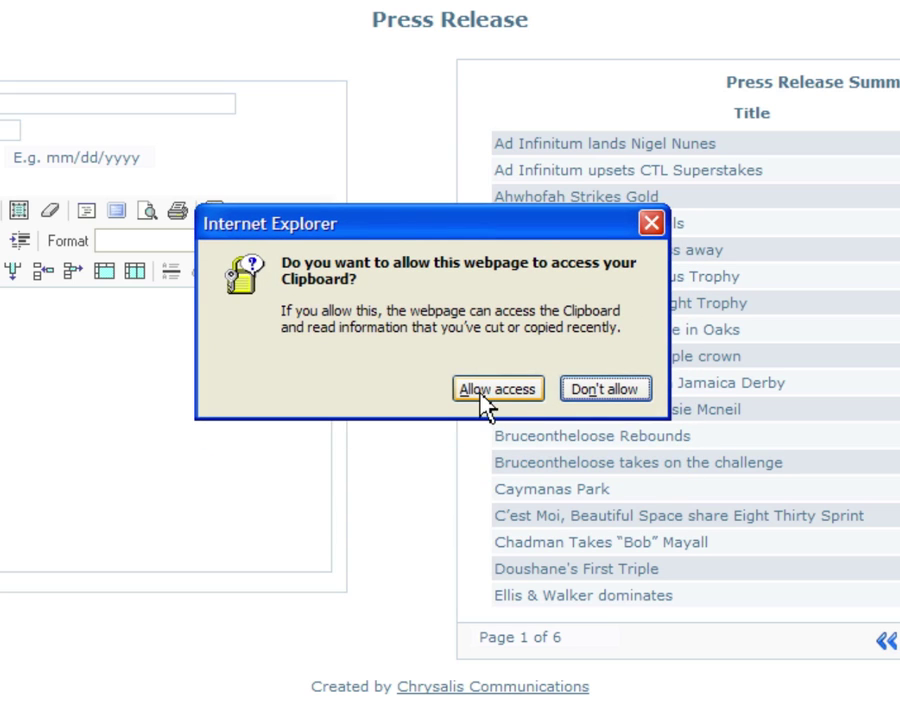
click(491, 389)
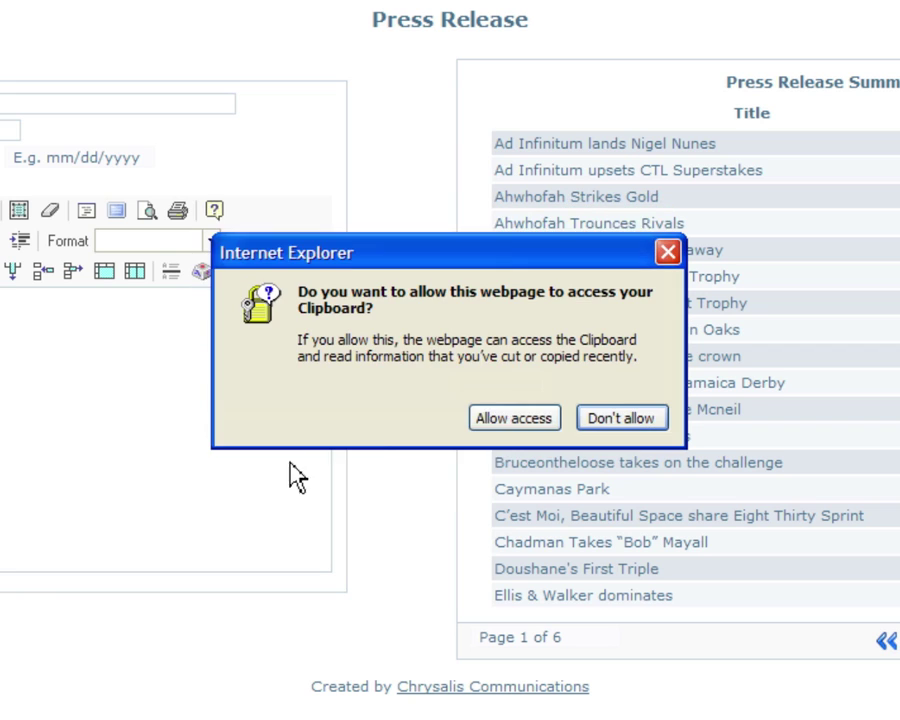
click(487, 418)
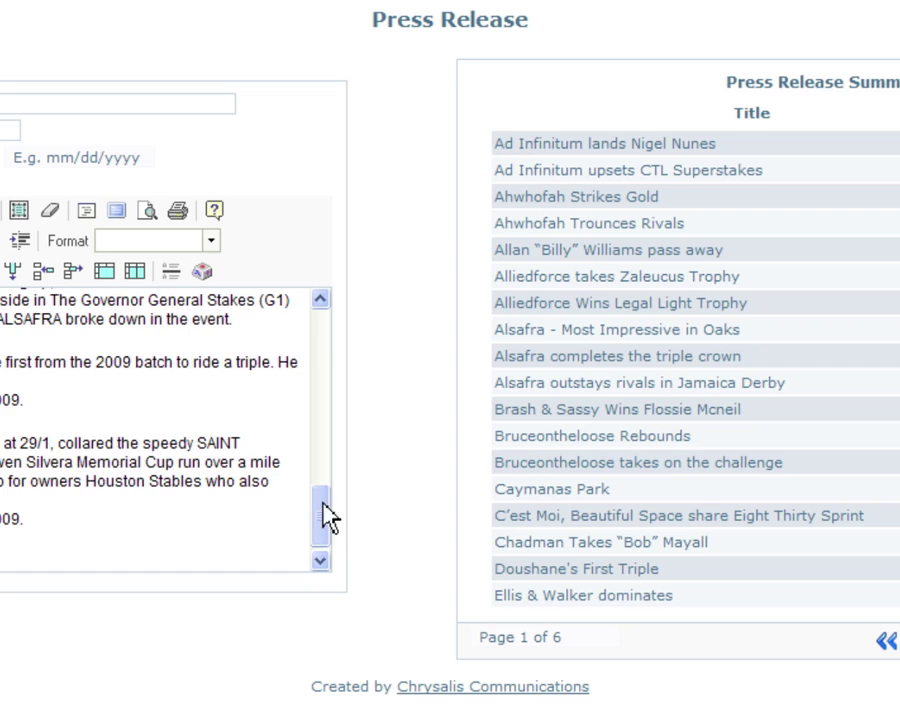
drag(327, 518, 321, 341)
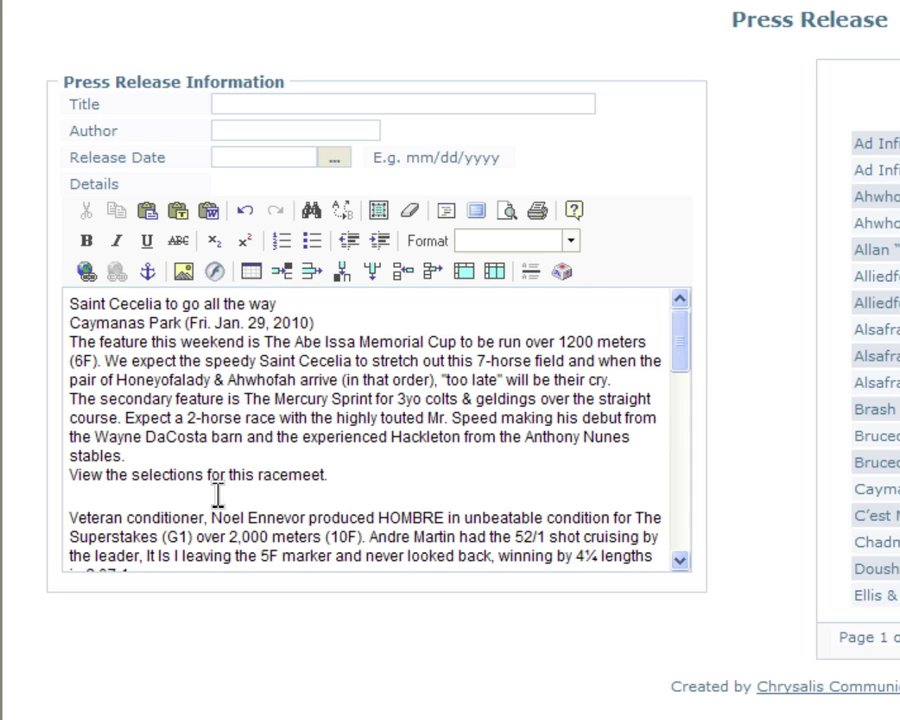
Move the 'Saint Cecelia to go all the way' headline out of Details into the Title field.
drag(683, 355, 691, 288)
click(245, 101)
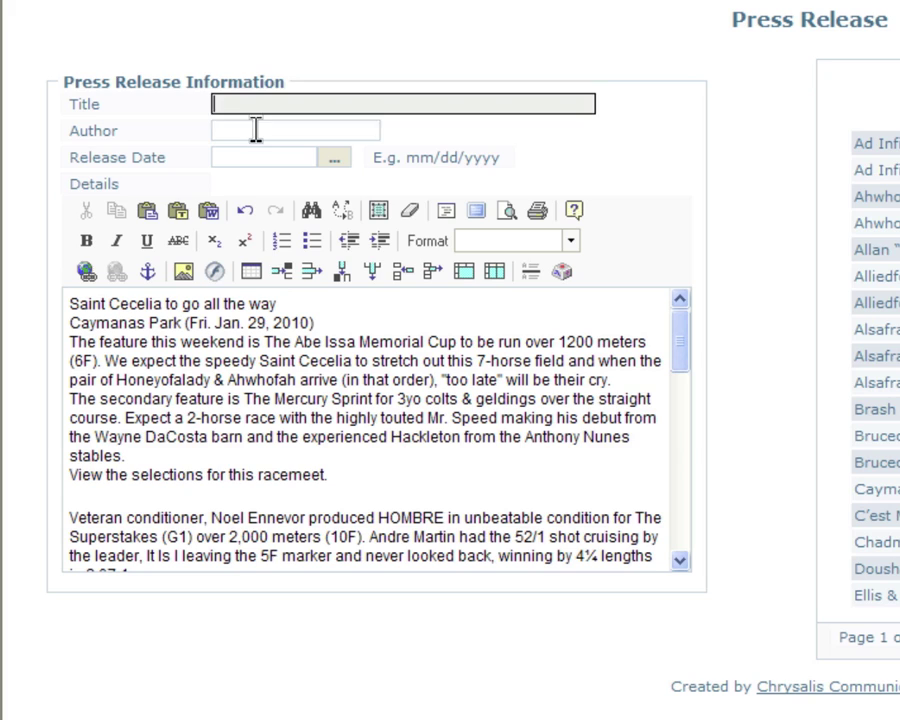
click(256, 128)
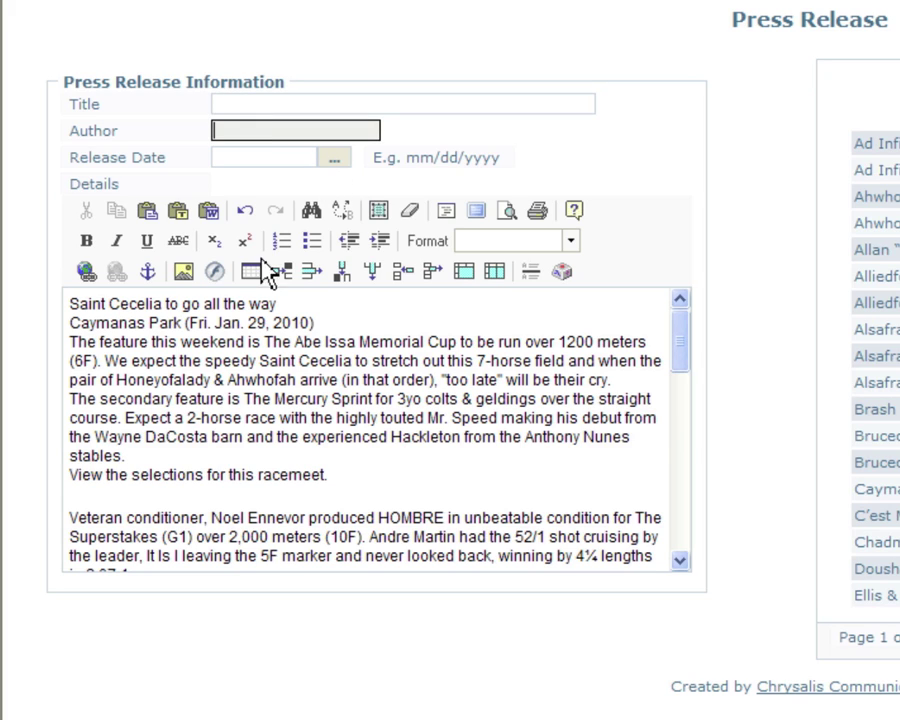
drag(290, 304, 34, 296)
key(ctrl+c)
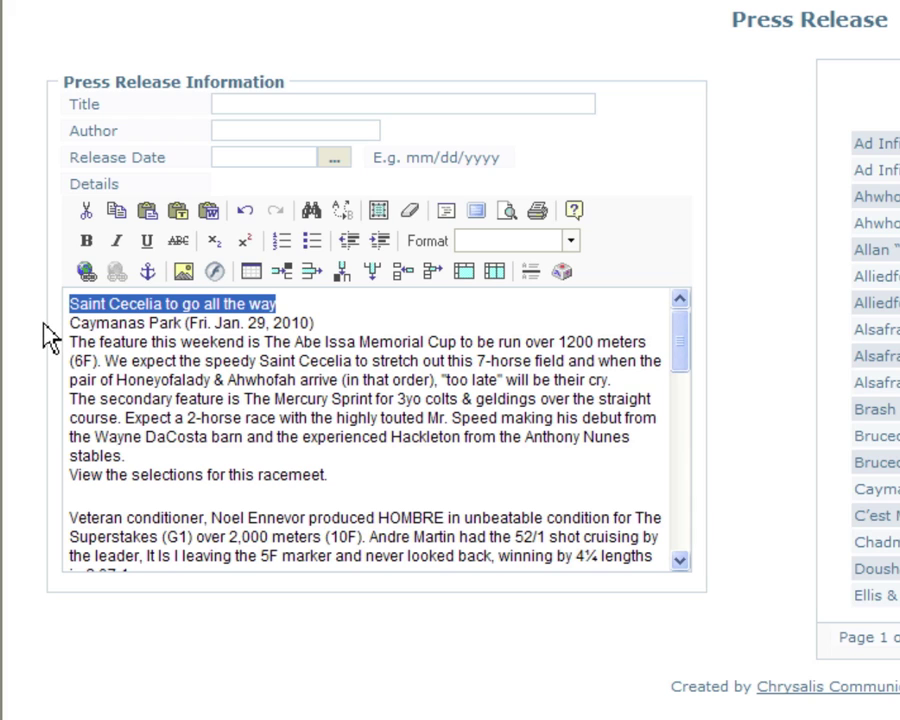
key(BackSpace)
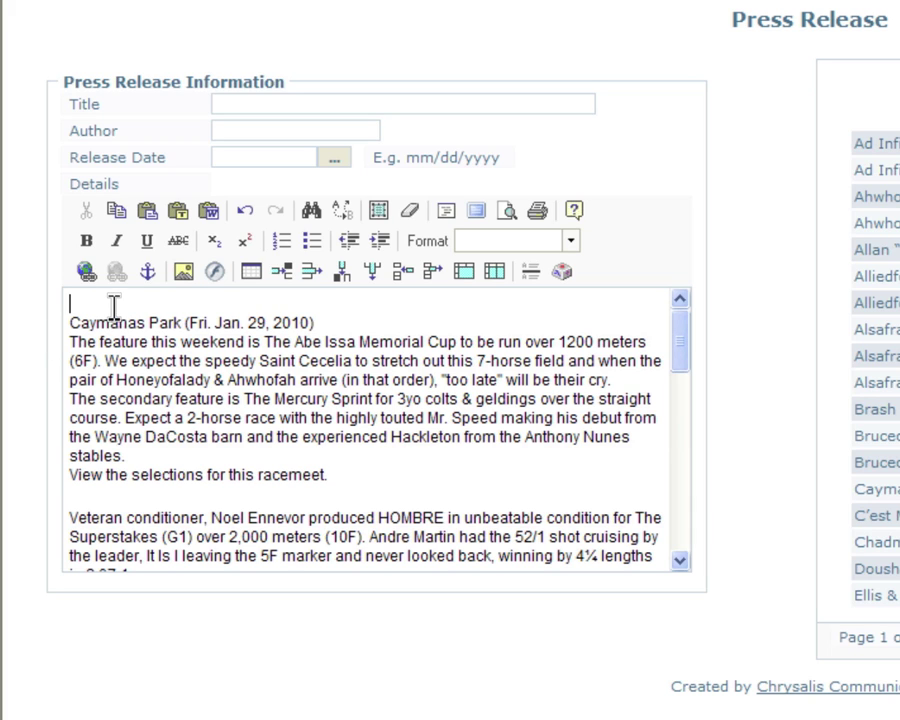
key(Delete)
click(313, 105)
key(ctrl+v)
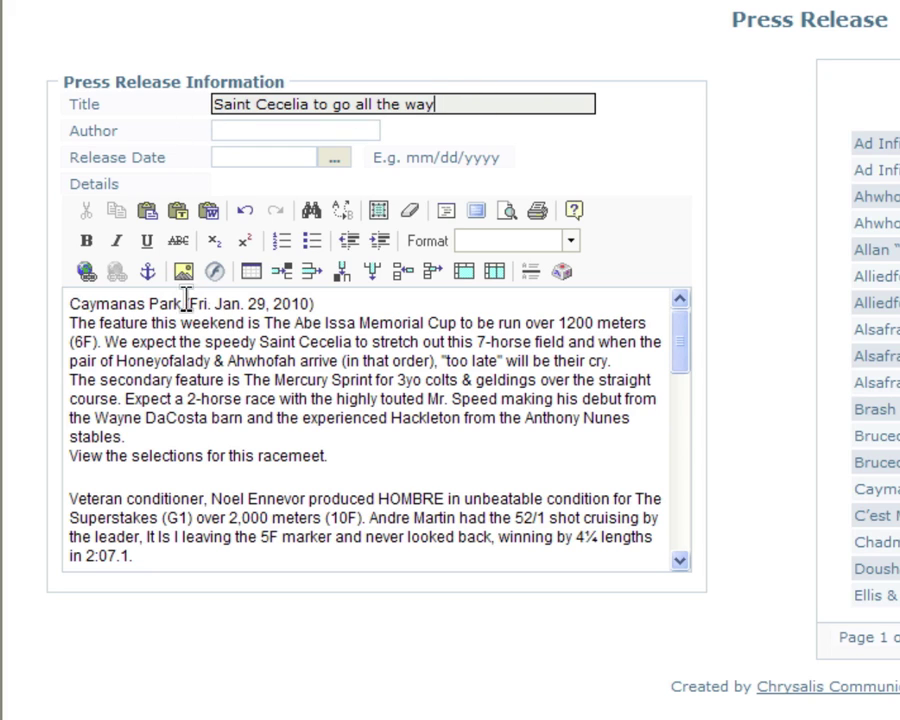
click(259, 129)
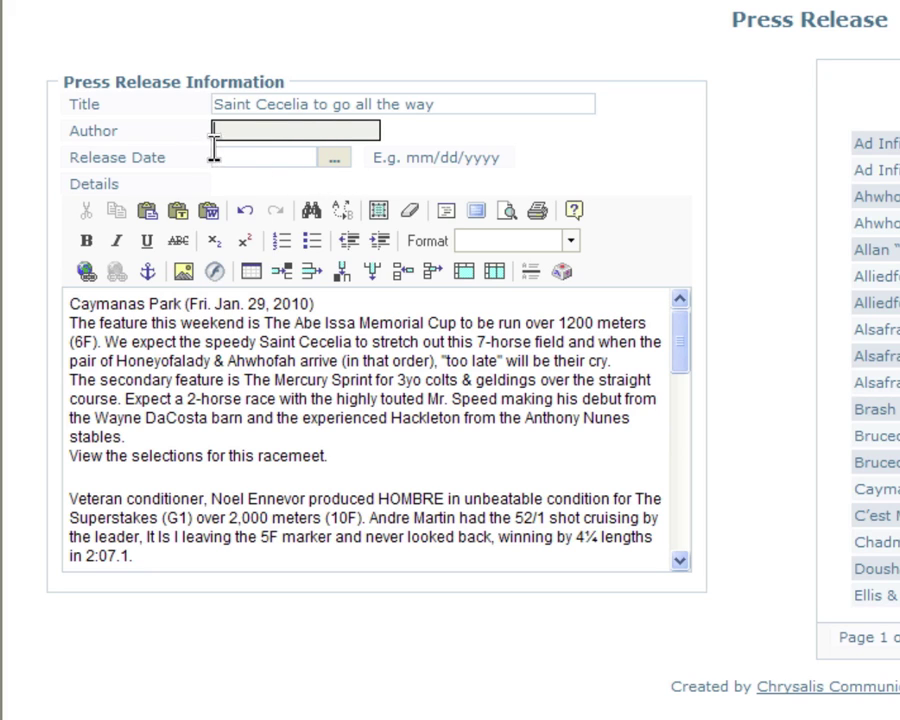
Pick January 29 in the Release Date calendar, giving 01/29/2010.
click(334, 157)
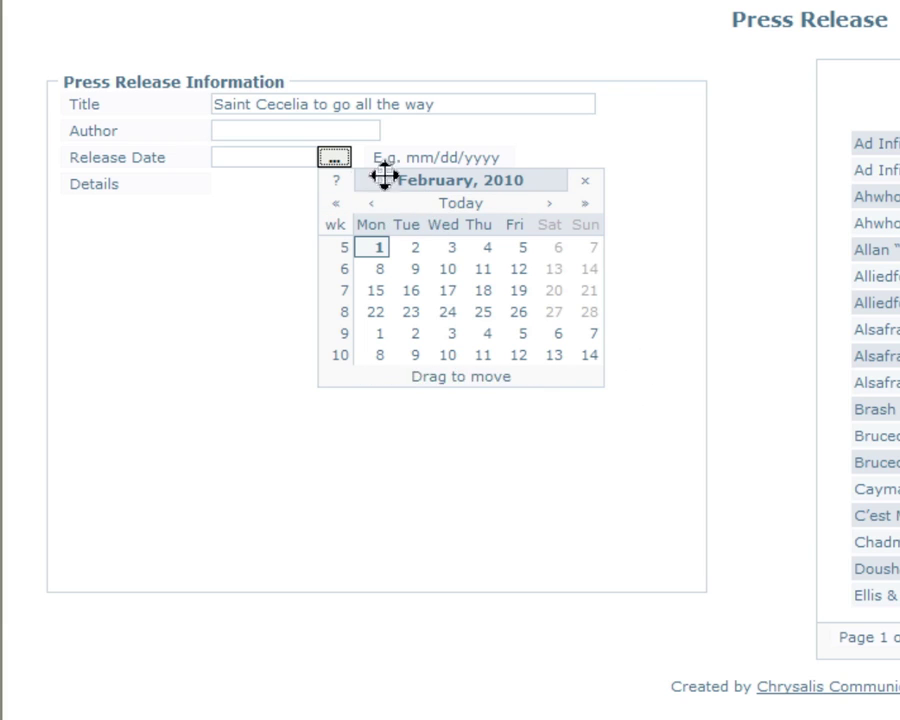
click(374, 206)
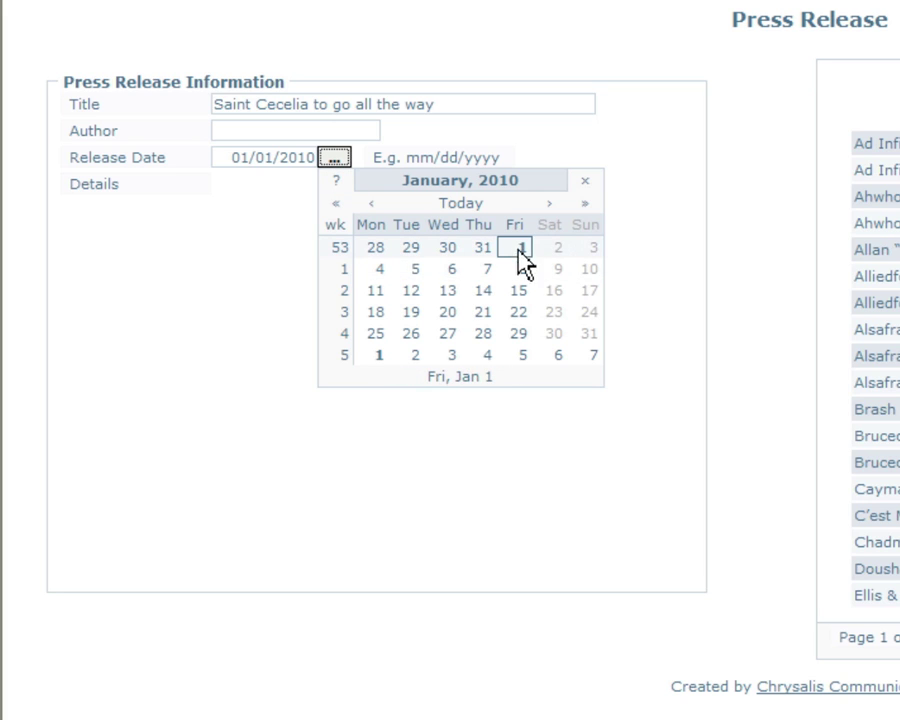
click(522, 343)
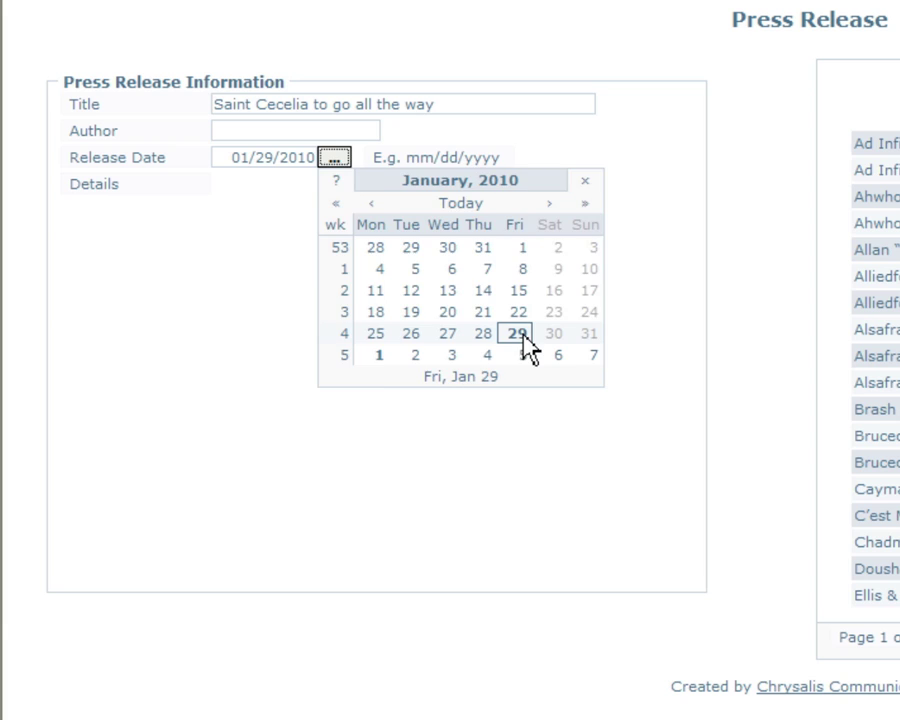
click(528, 344)
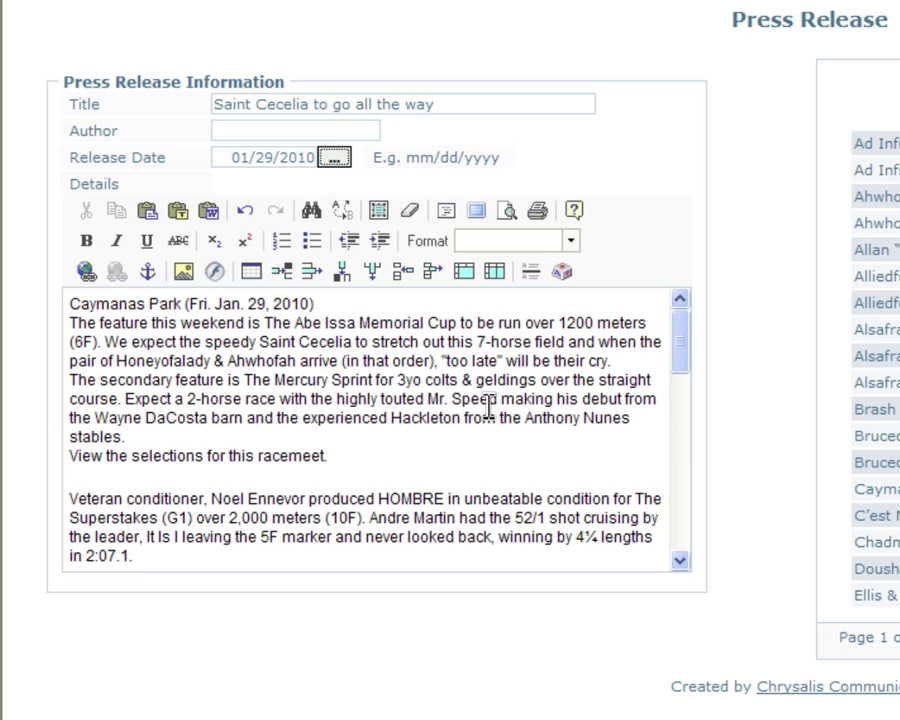
click(269, 160)
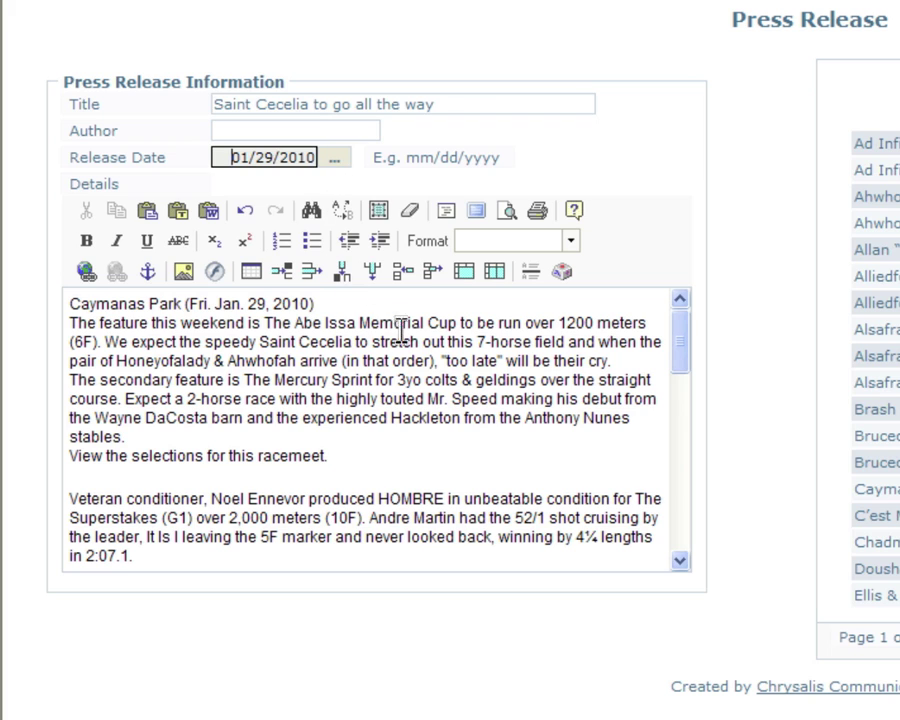
Review the Details text, then save the Saint Cecelia release until 'Table data modified!' appears.
click(424, 388)
drag(690, 338, 688, 468)
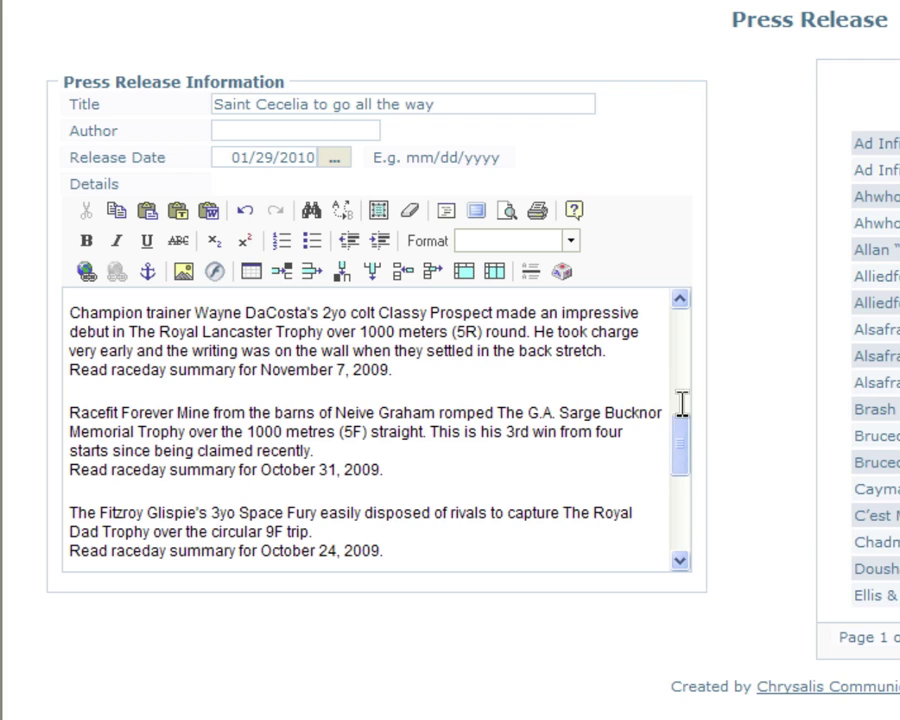
scroll(362, 336, up, 2)
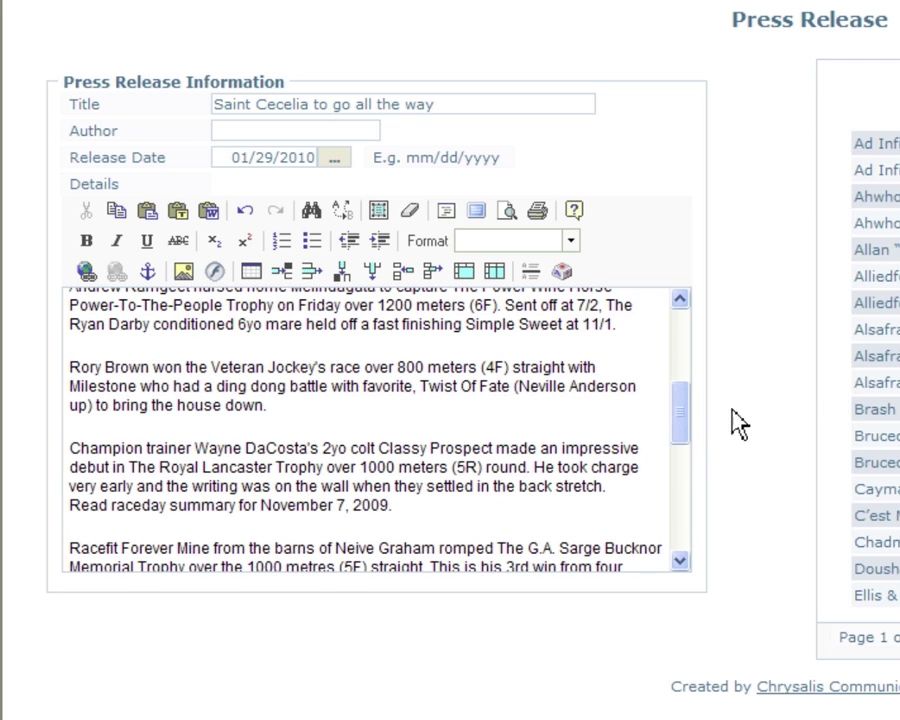
scroll(669, 382, up, 2)
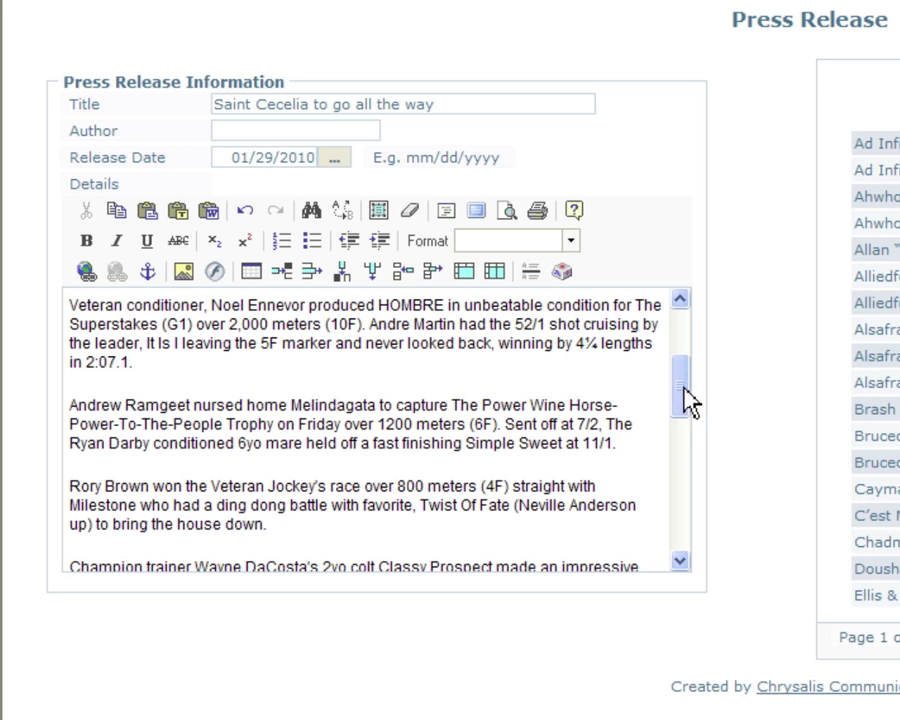
drag(688, 400, 507, 307)
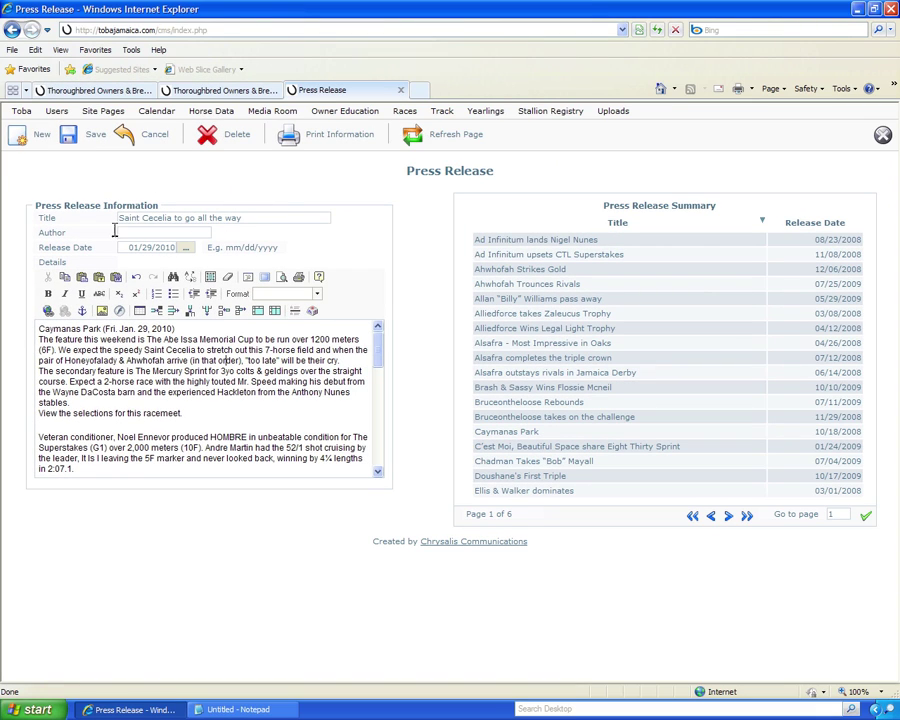
click(68, 134)
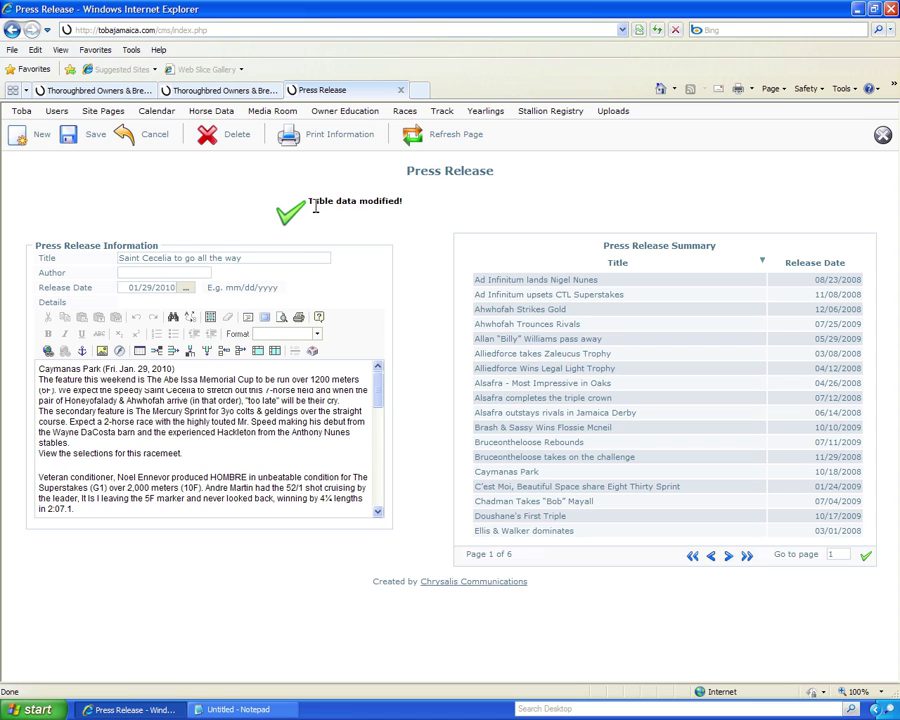
On the public site, open Media Room > Press Releases and review the 'Saint Cecelia to go all the way' release.
click(210, 91)
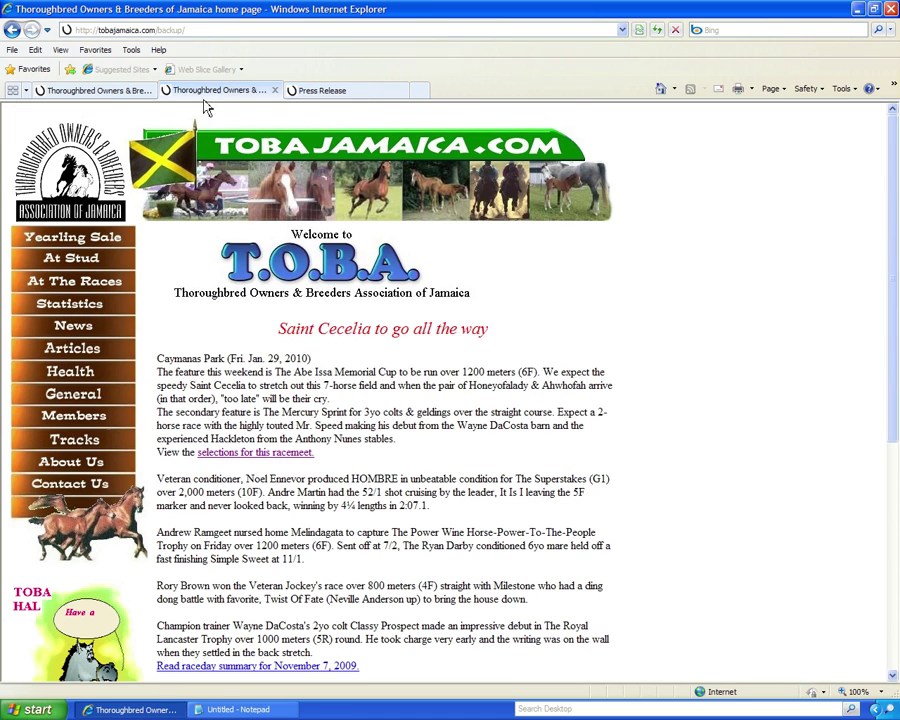
click(100, 90)
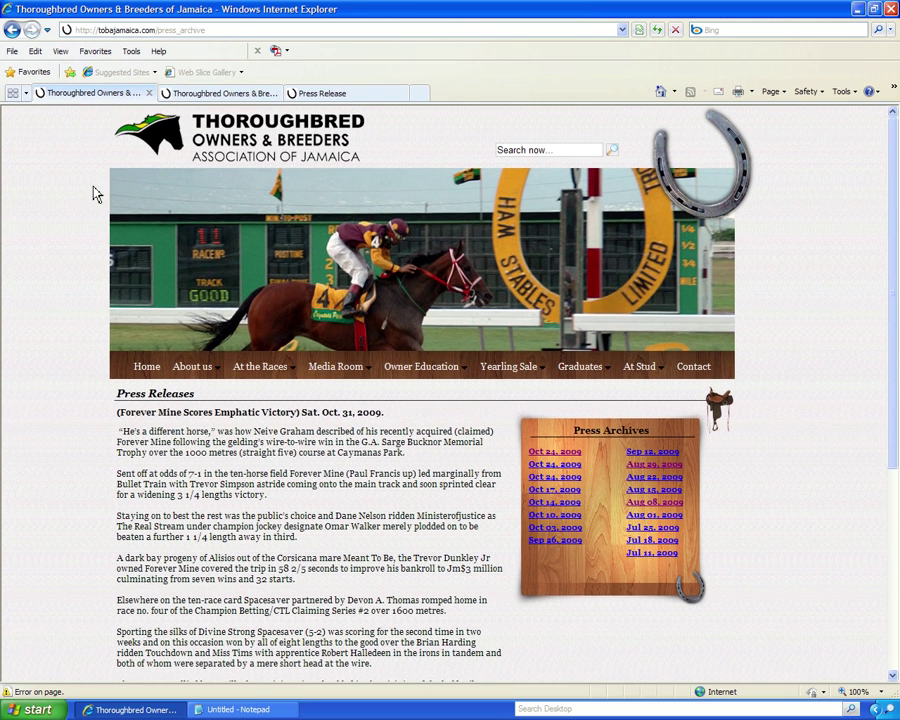
click(142, 367)
mouse_move(341, 373)
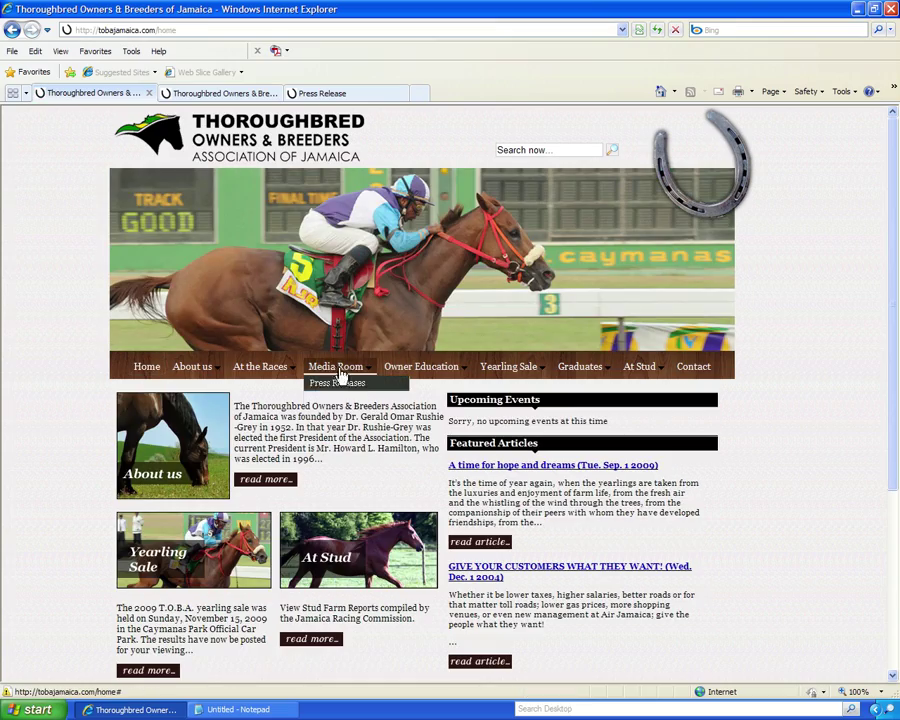
click(302, 386)
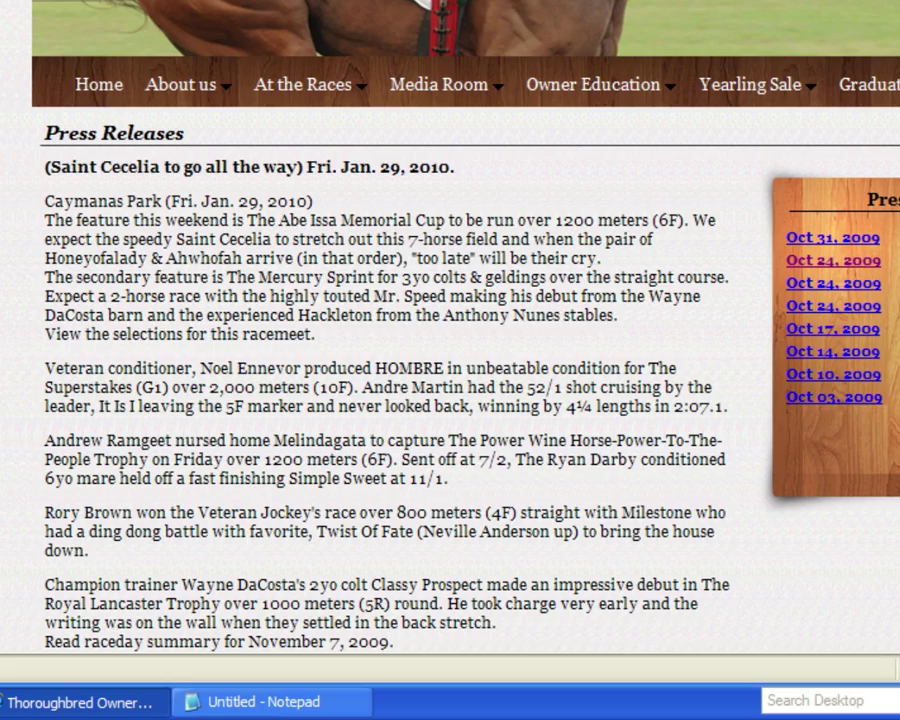
scroll(390, 330, down, 10)
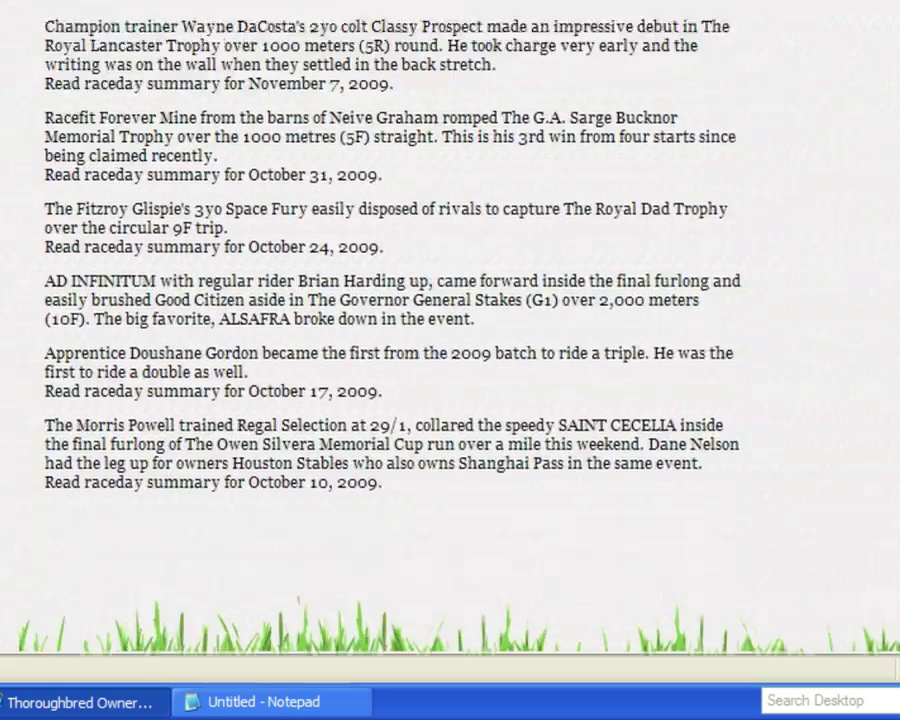
scroll(390, 330, up, 10)
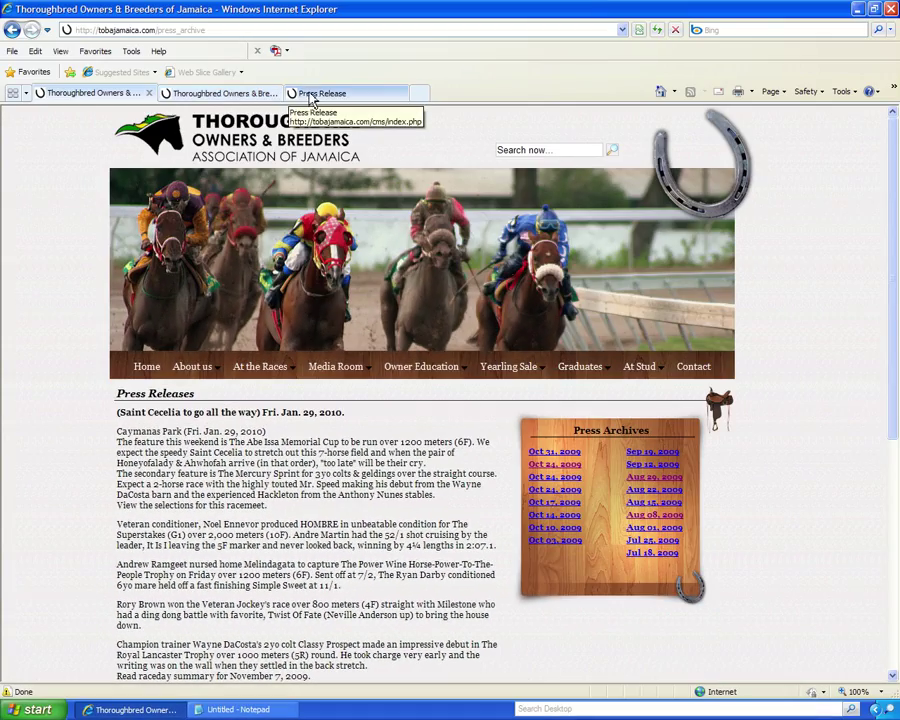
Back in the CMS, open Uploads > Add File and page the uploaded-files list to page 4 of 4.
click(320, 94)
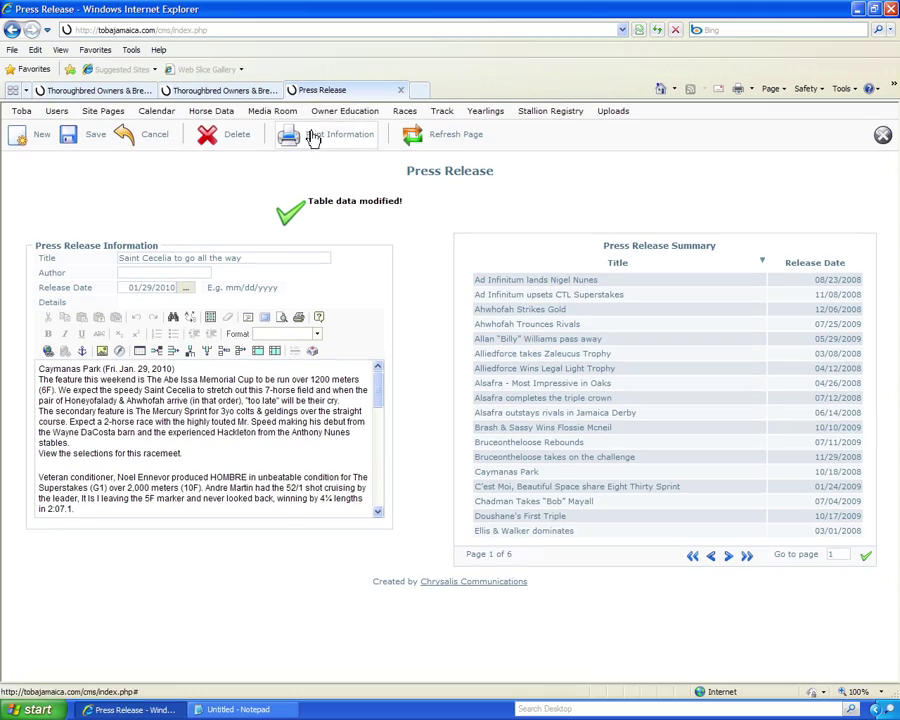
click(613, 111)
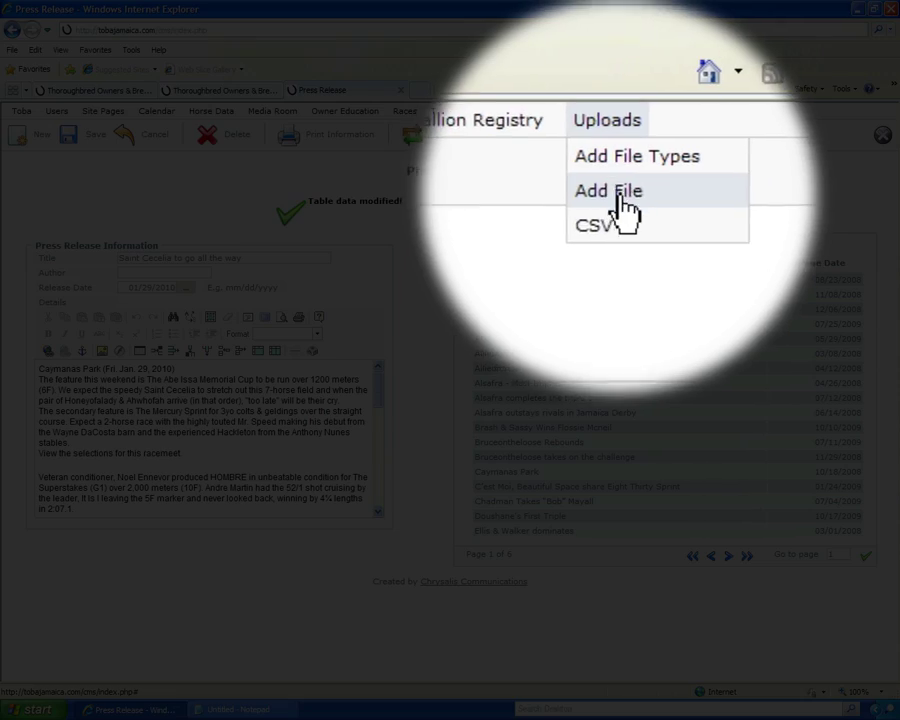
click(602, 150)
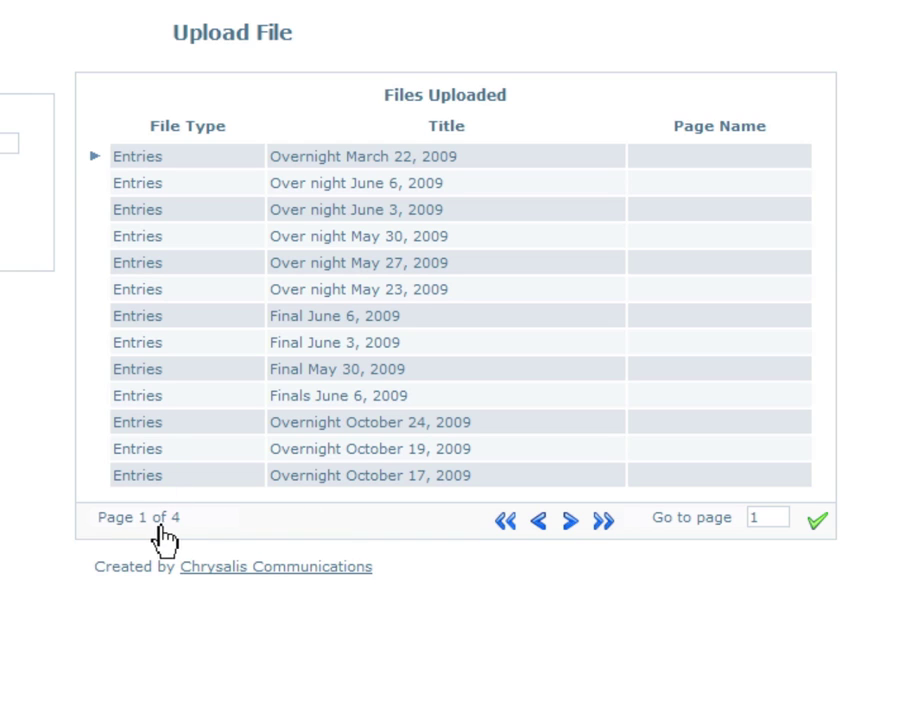
click(572, 528)
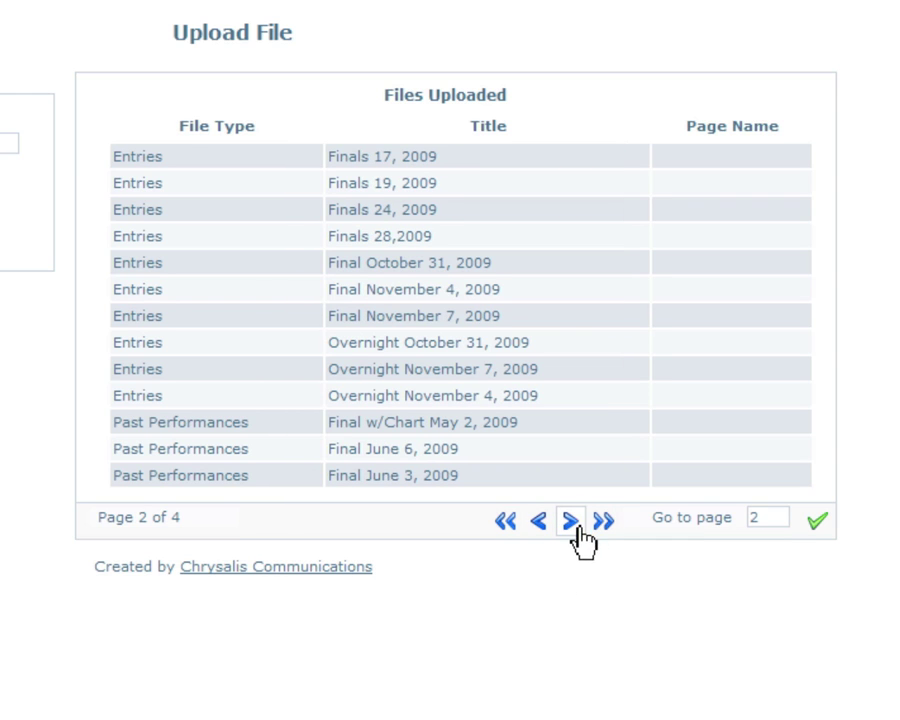
click(571, 526)
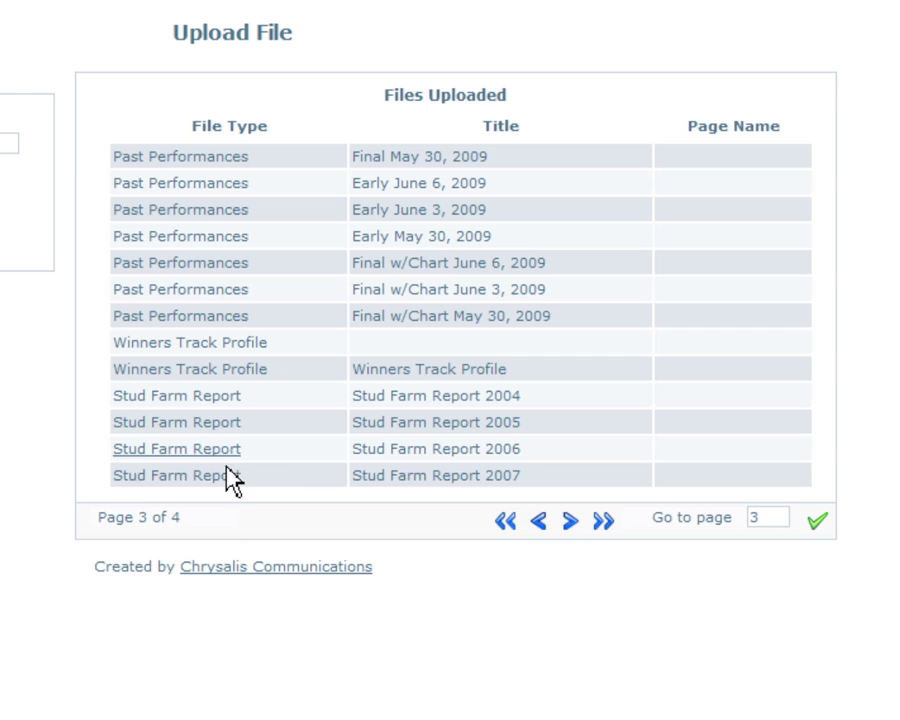
click(569, 522)
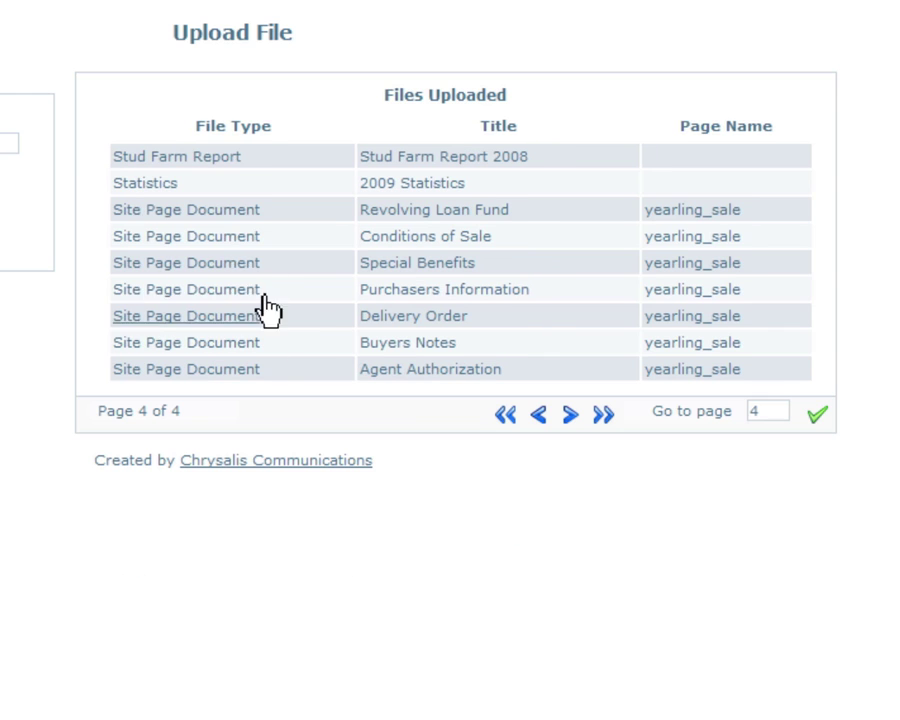
Load the '2009 Statistics' upload record, showing statistics_2009.pdf (130.86 KB).
click(412, 186)
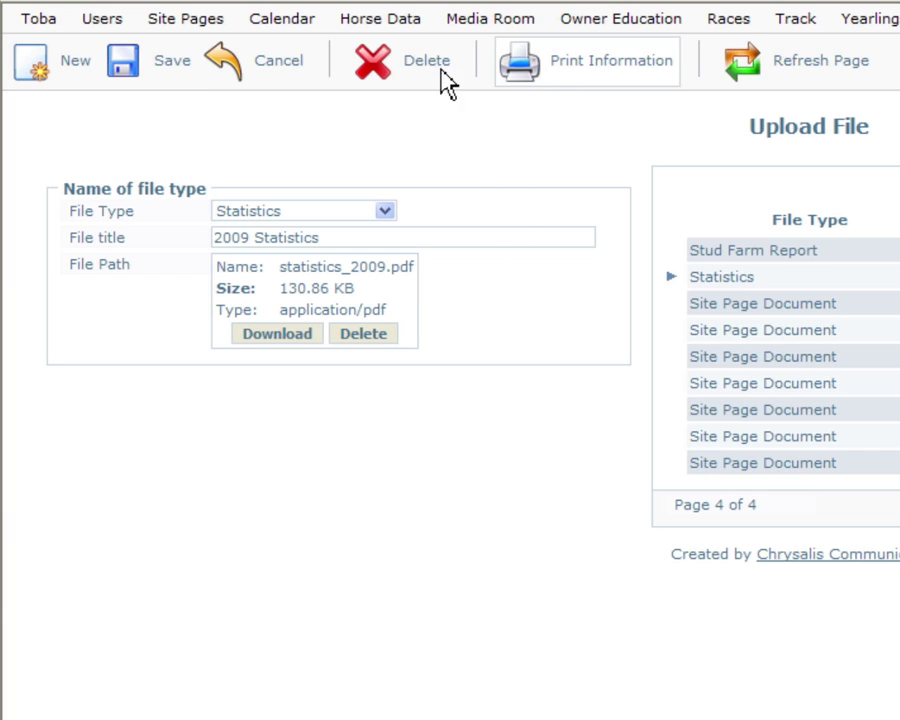
Start a new blank upload with File Type Statistics, cancelling the file chooser so no path is set.
click(45, 66)
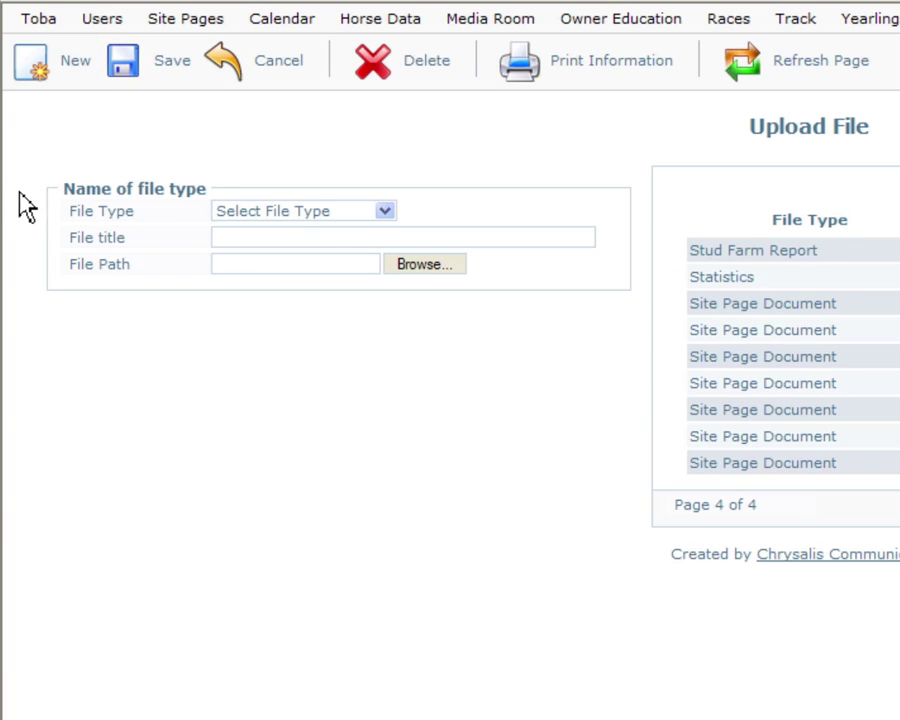
click(338, 211)
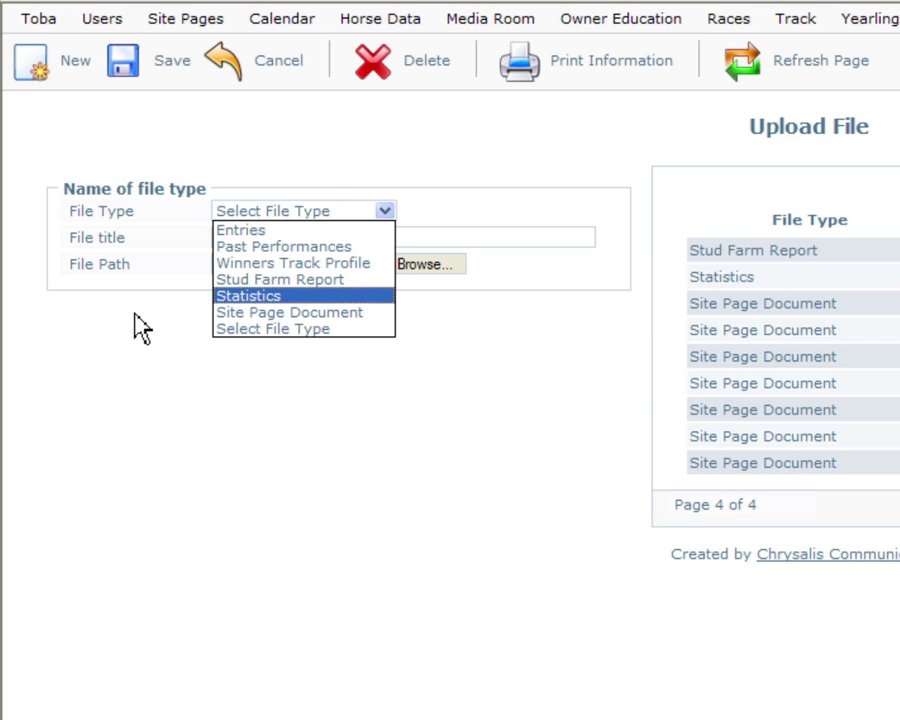
click(272, 297)
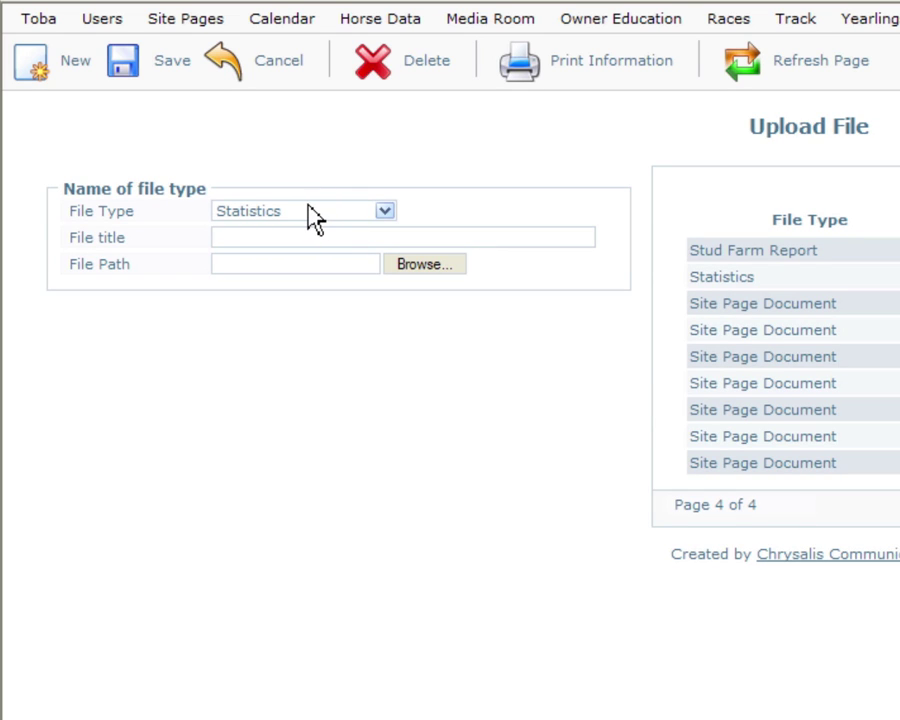
click(228, 238)
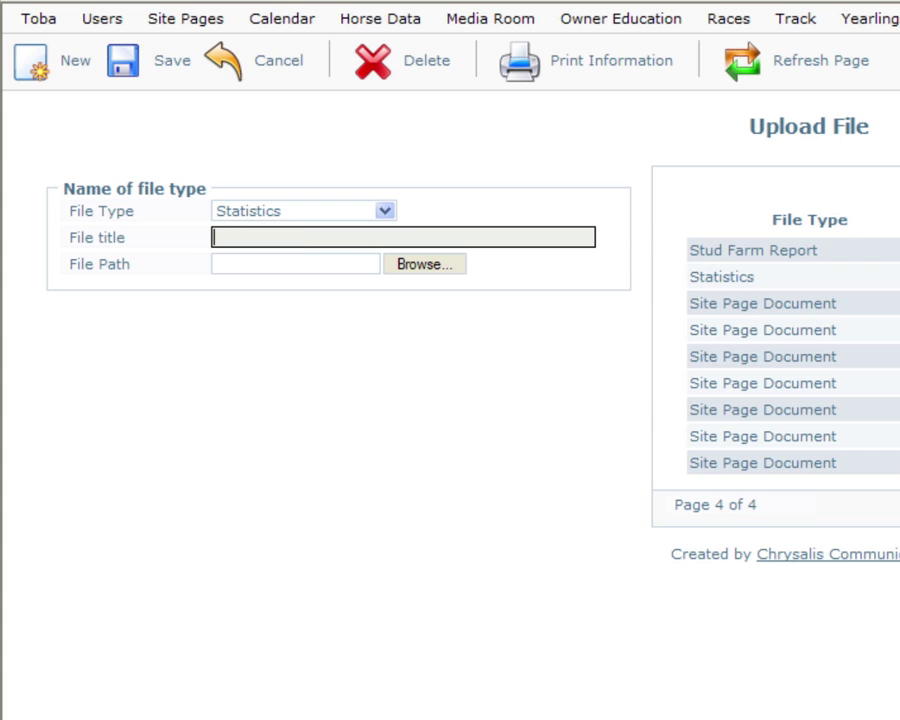
click(430, 265)
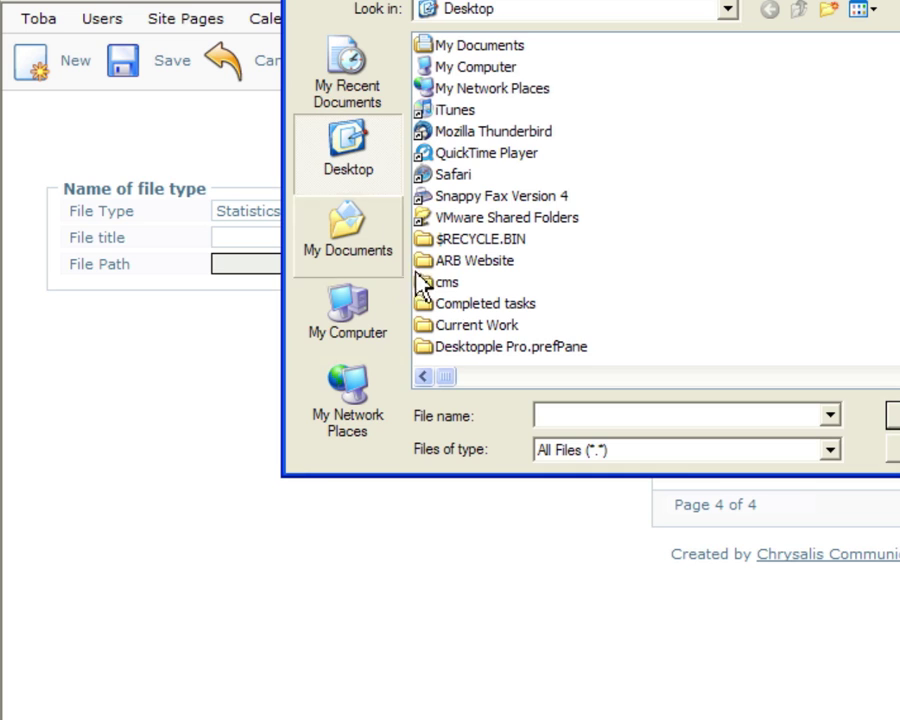
click(892, 449)
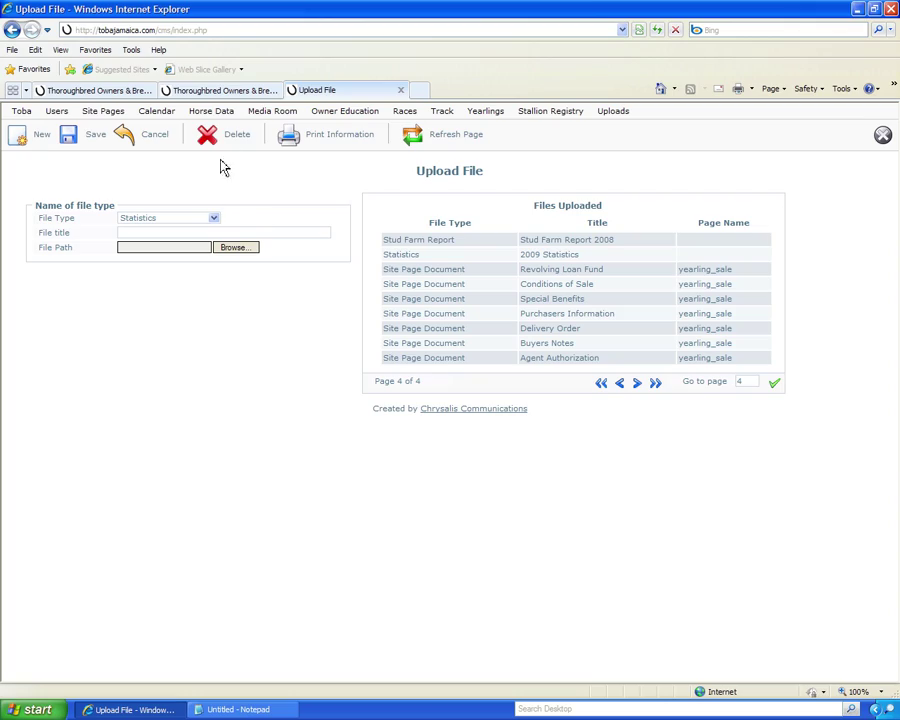
Switch between the public site, CMS and older home page tabs, ending on the new press releases page.
click(118, 92)
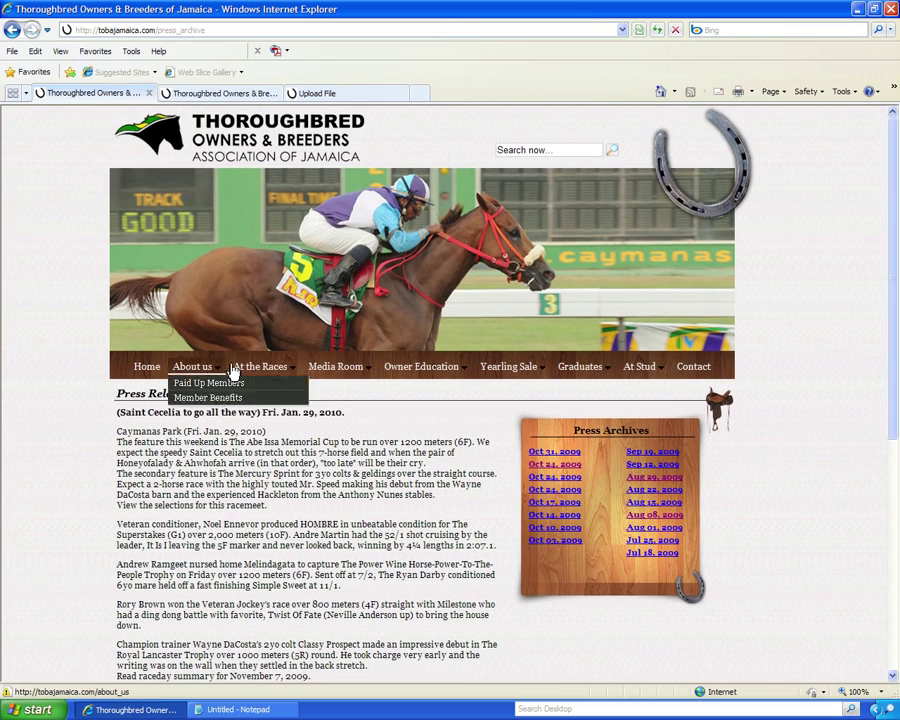
mouse_move(252, 374)
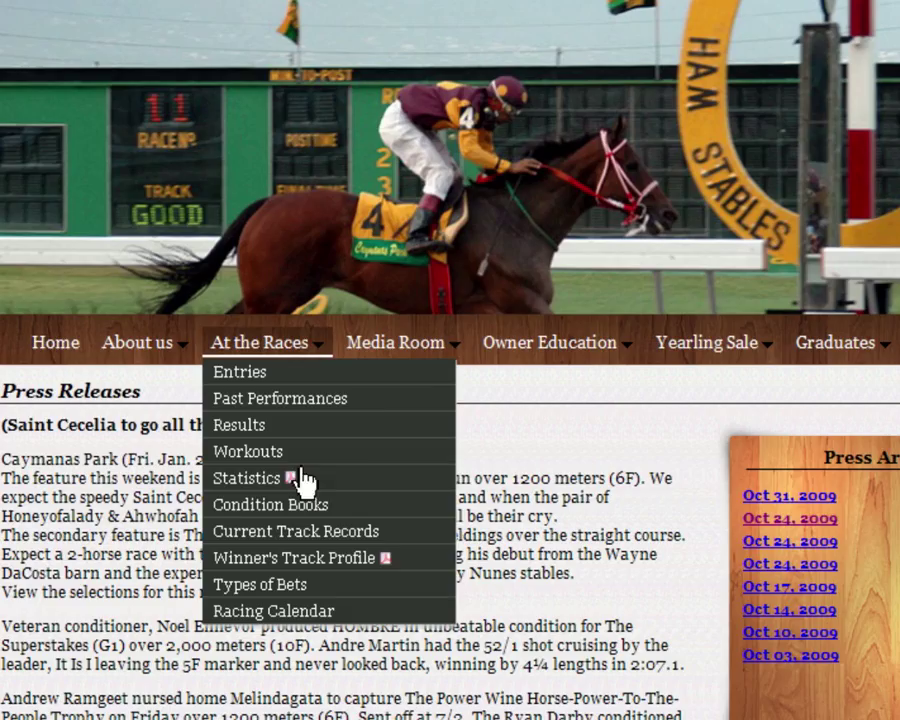
mouse_move(395, 342)
click(324, 92)
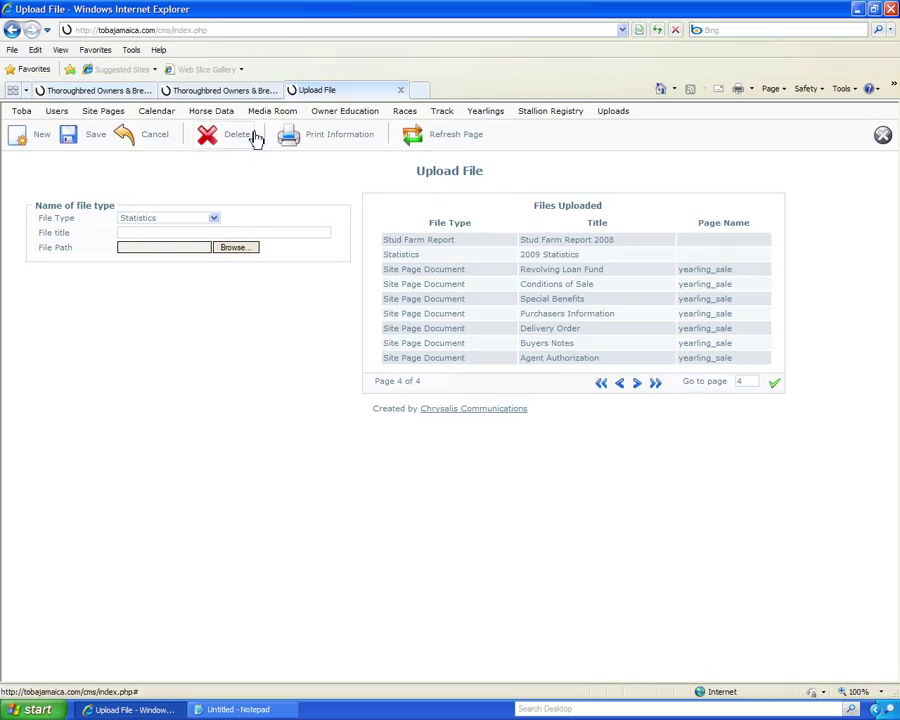
click(216, 92)
click(122, 91)
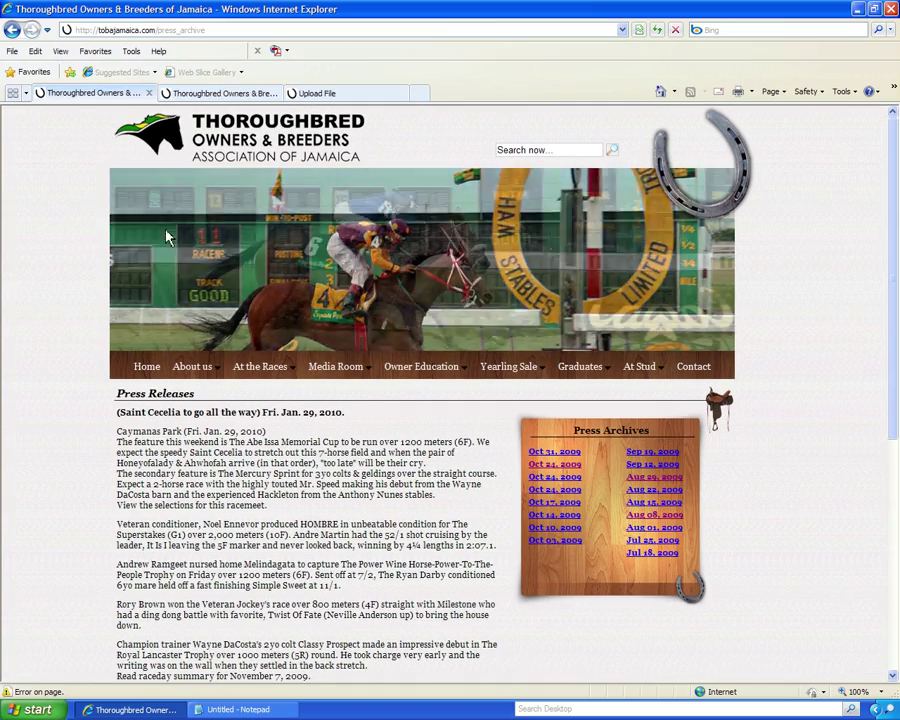
Open At the Races > Racing Calendar and scroll through the 2010 race days and back up.
mouse_move(393, 376)
mouse_move(258, 368)
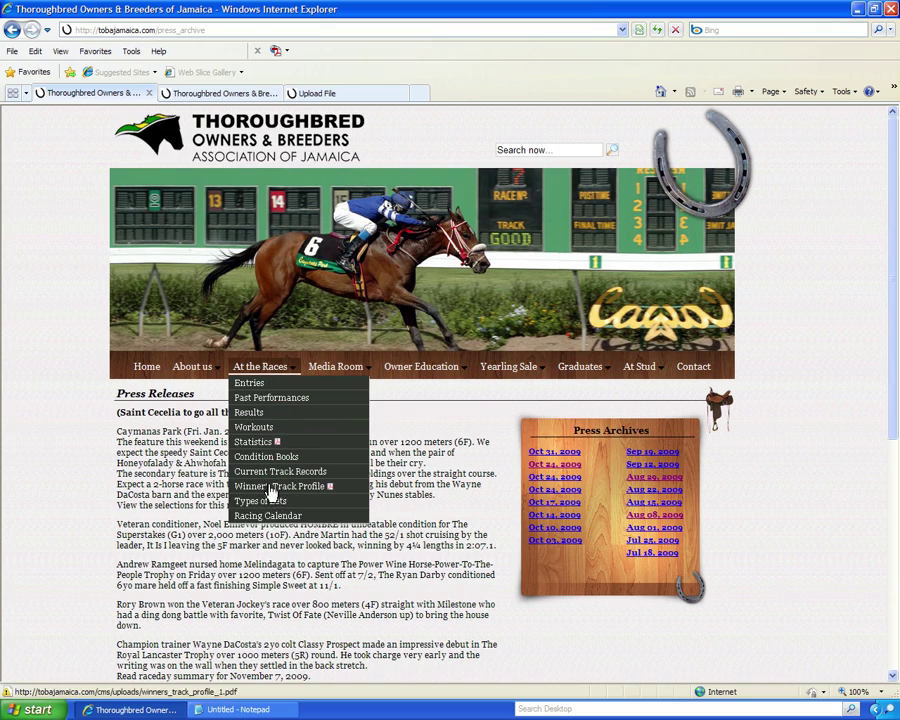
click(259, 518)
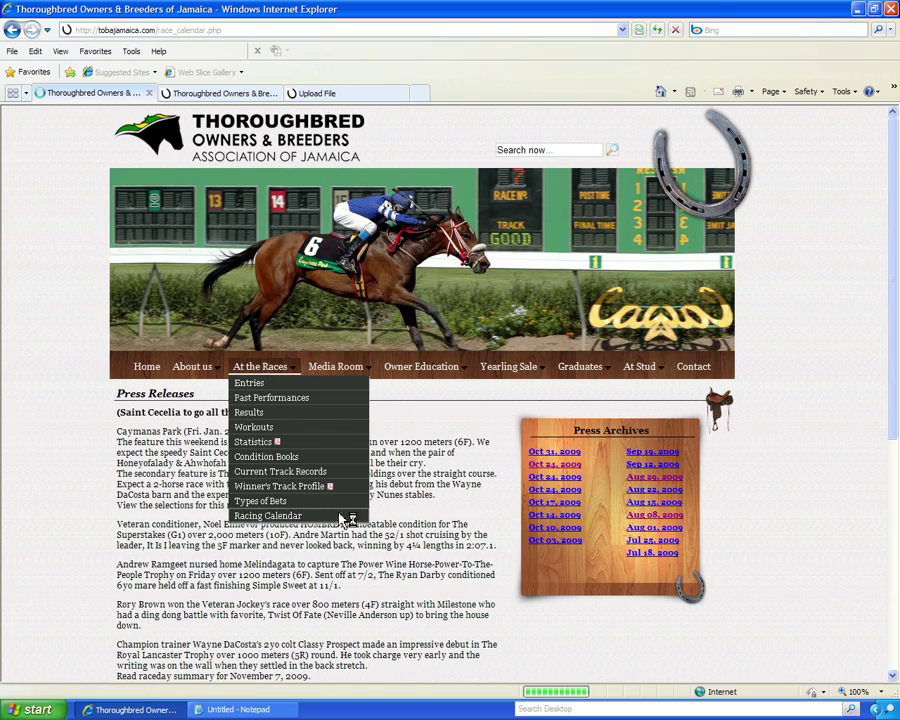
scroll(888, 277, down, 3)
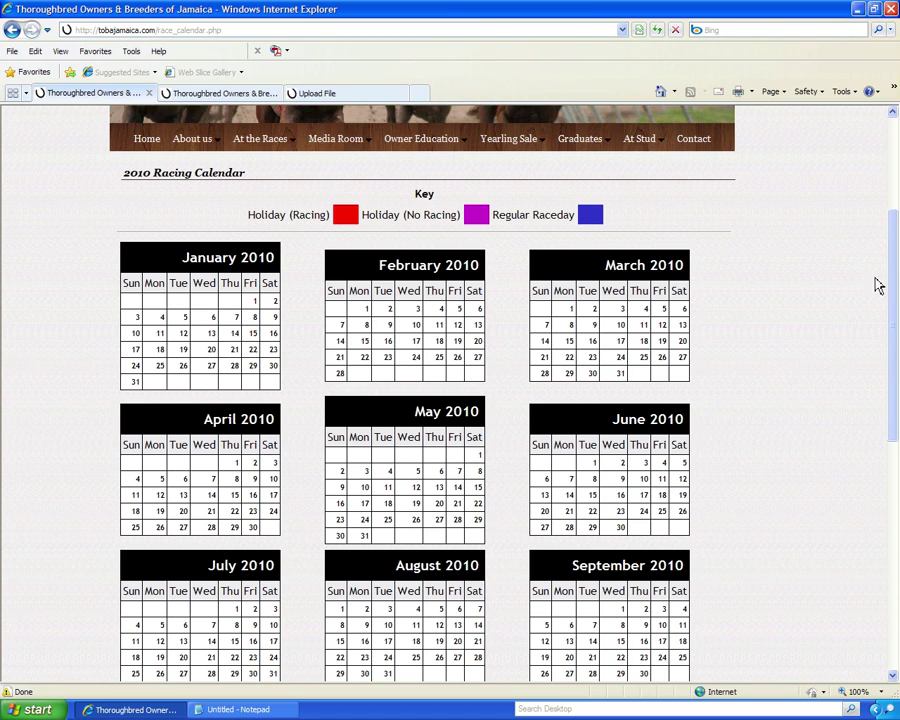
scroll(890, 293, down, 1)
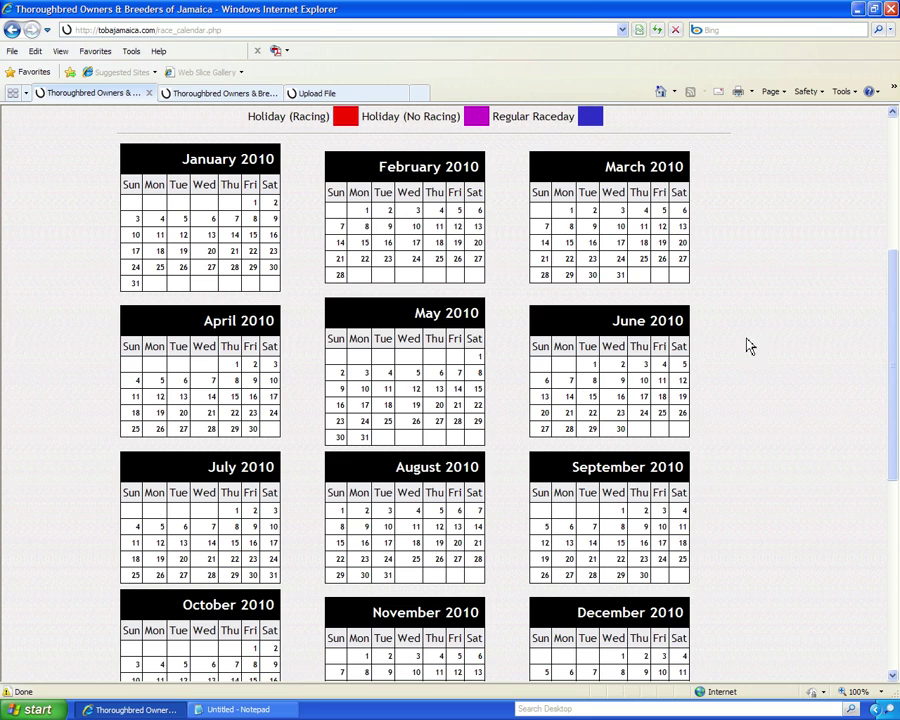
drag(890, 335, 890, 197)
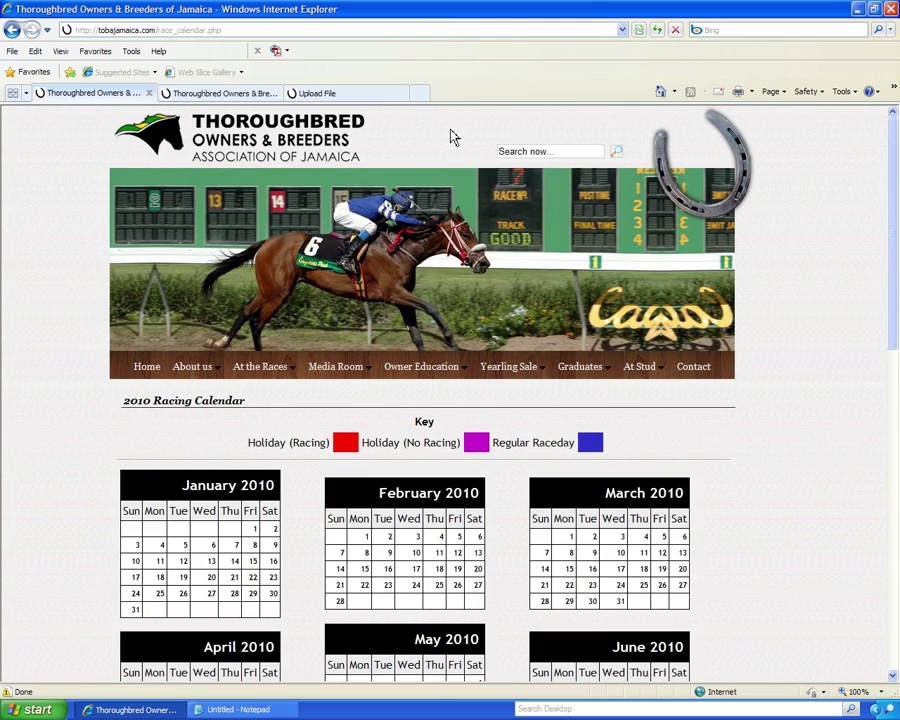
In the CMS, open the Uploads > CSV > Race Days upload form.
click(341, 96)
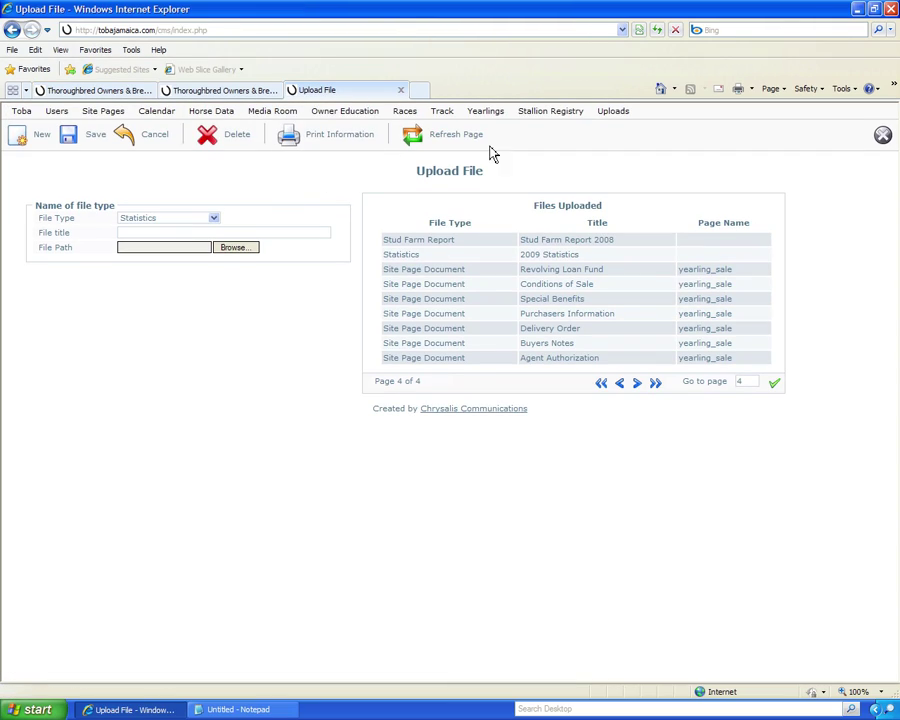
mouse_move(613, 113)
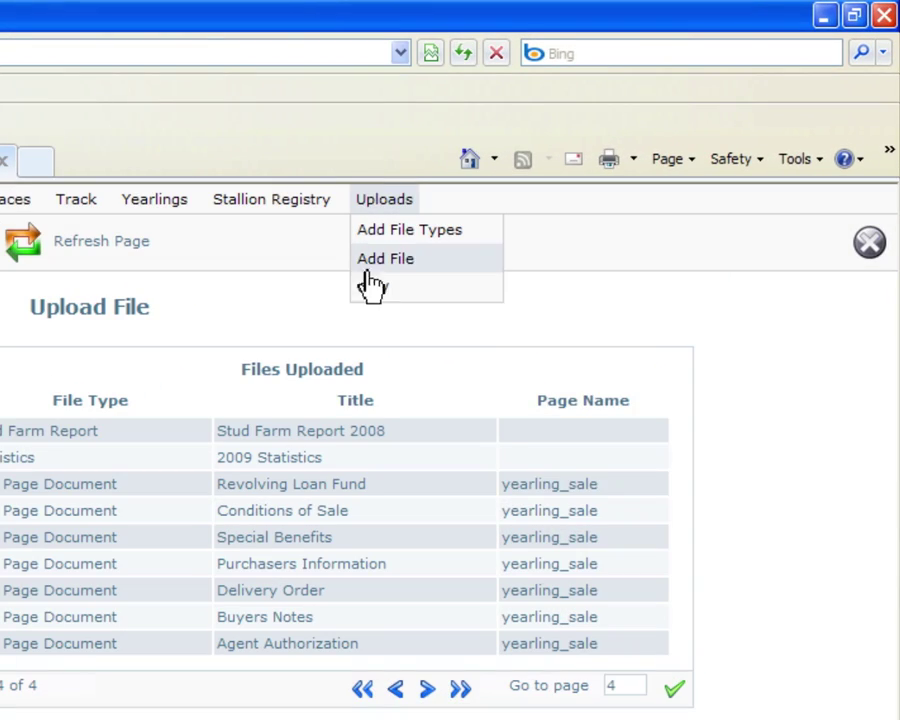
mouse_move(607, 160)
drag(375, 287, 362, 243)
click(362, 243)
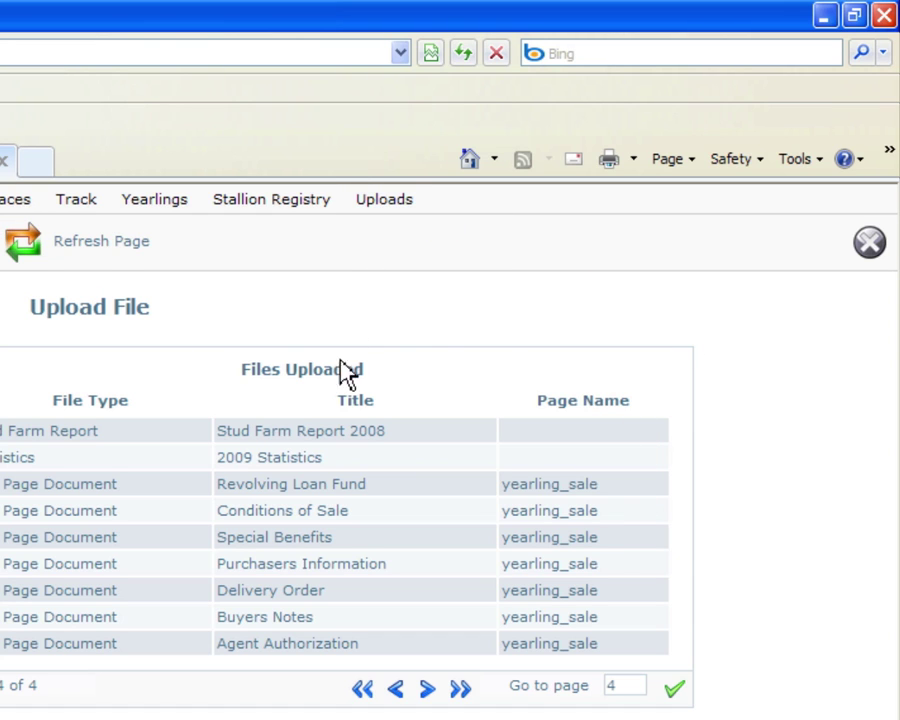
mouse_move(368, 196)
mouse_move(412, 283)
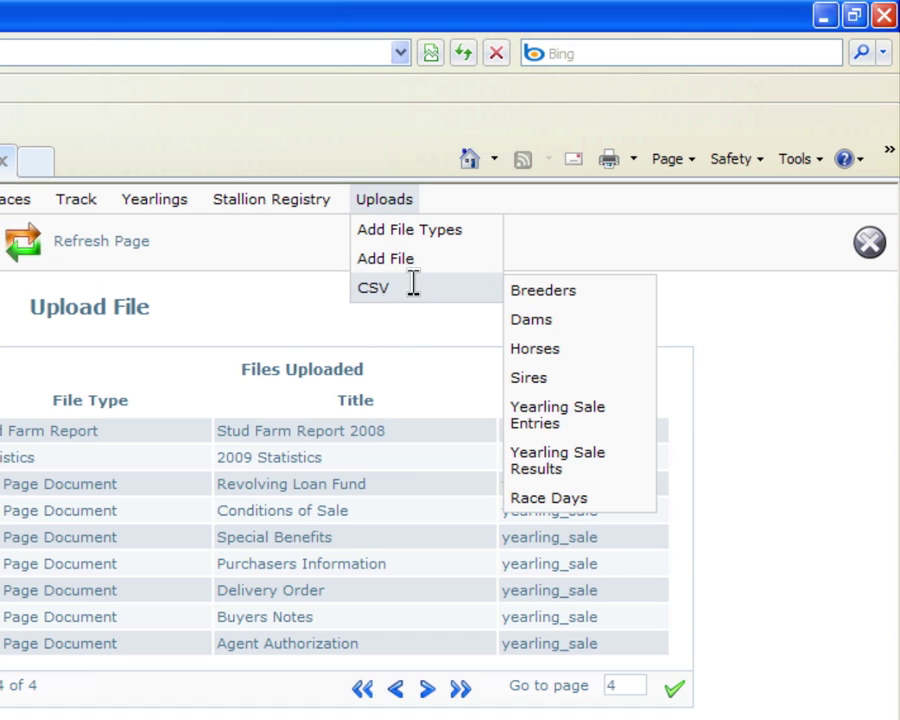
click(553, 500)
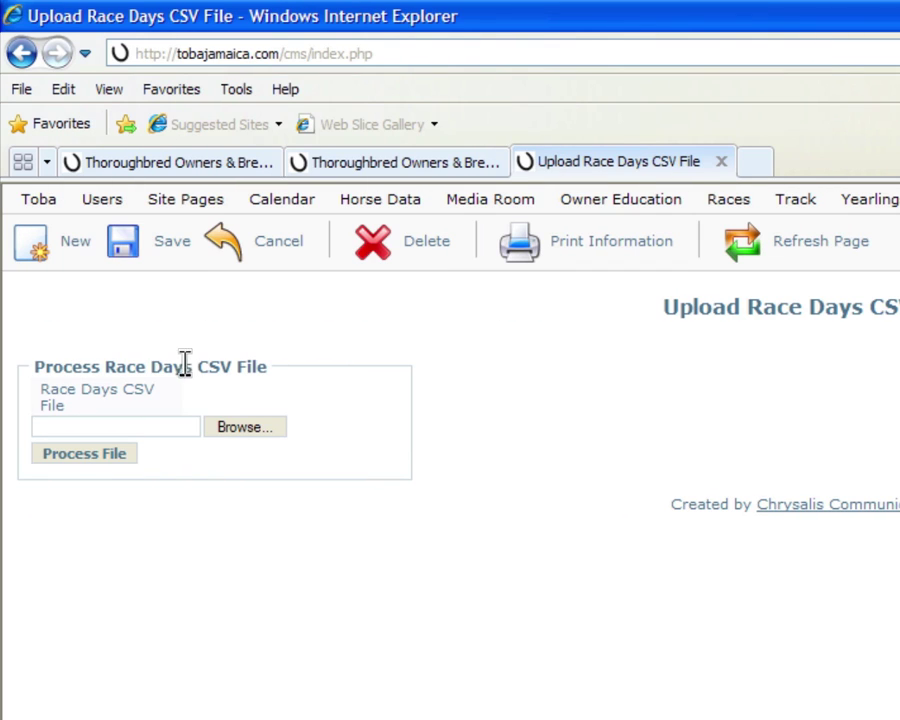
Browse for a race-days CSV file but dismiss the chooser, leaving no file selected.
click(233, 428)
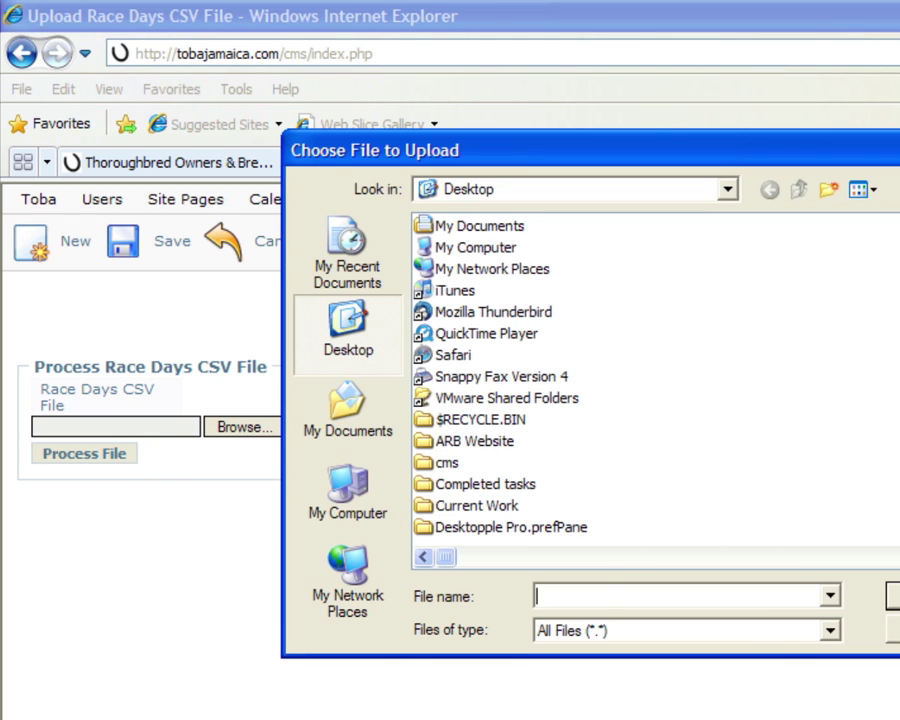
key(Escape)
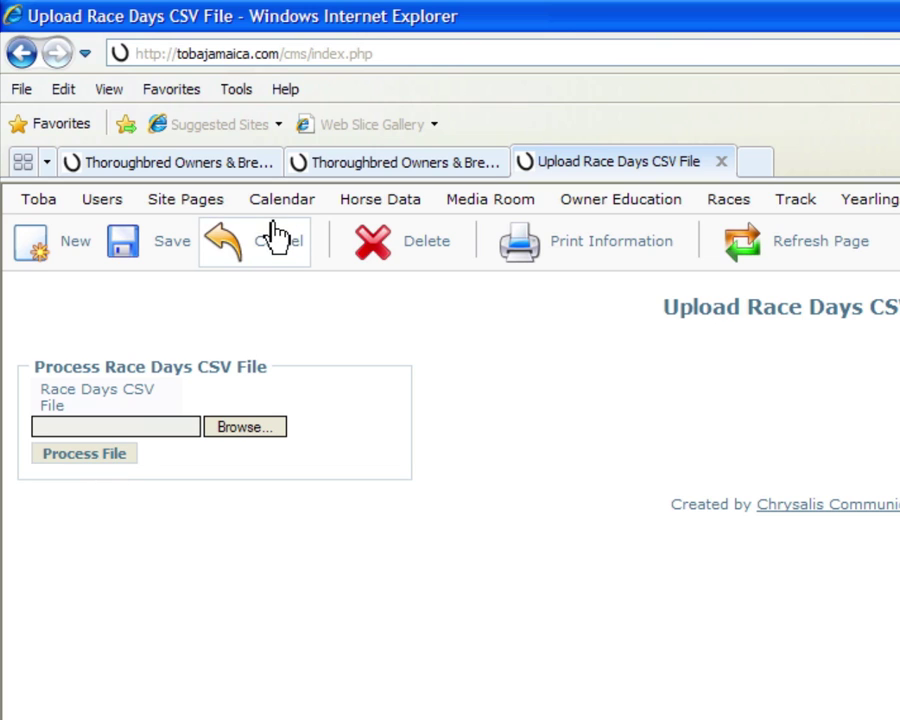
mouse_move(282, 208)
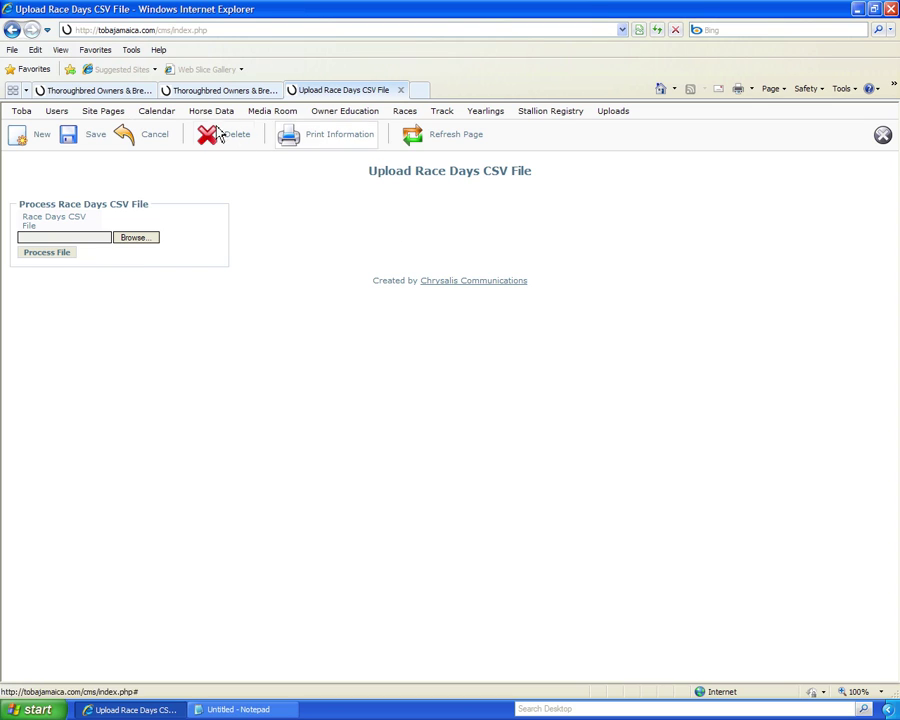
Visit the Events Calendar and Race Calendar pages, then log out via Toba > Logout.
click(162, 129)
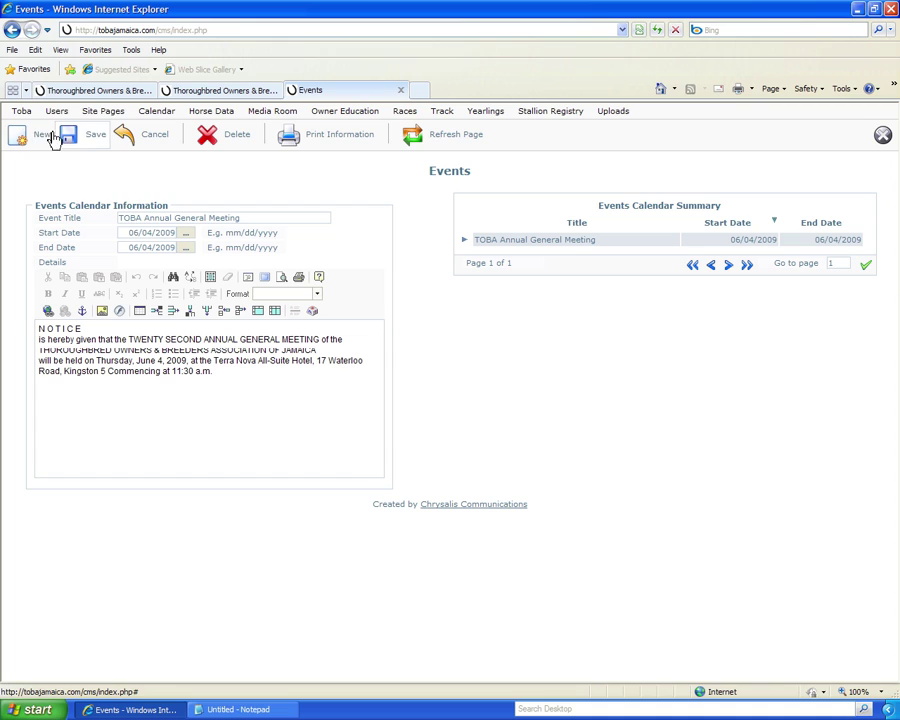
mouse_move(159, 111)
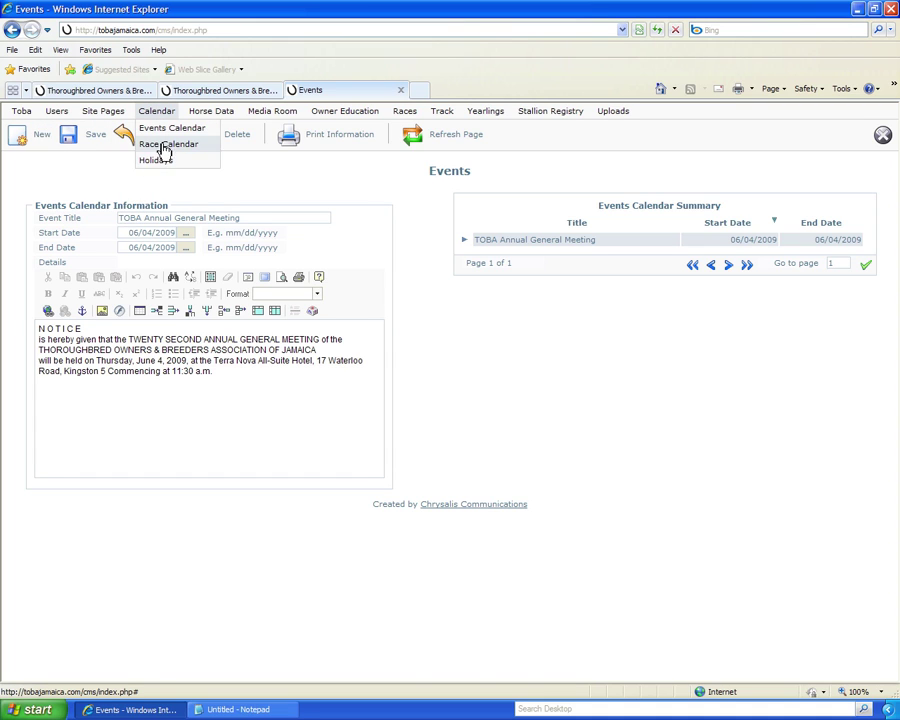
click(161, 144)
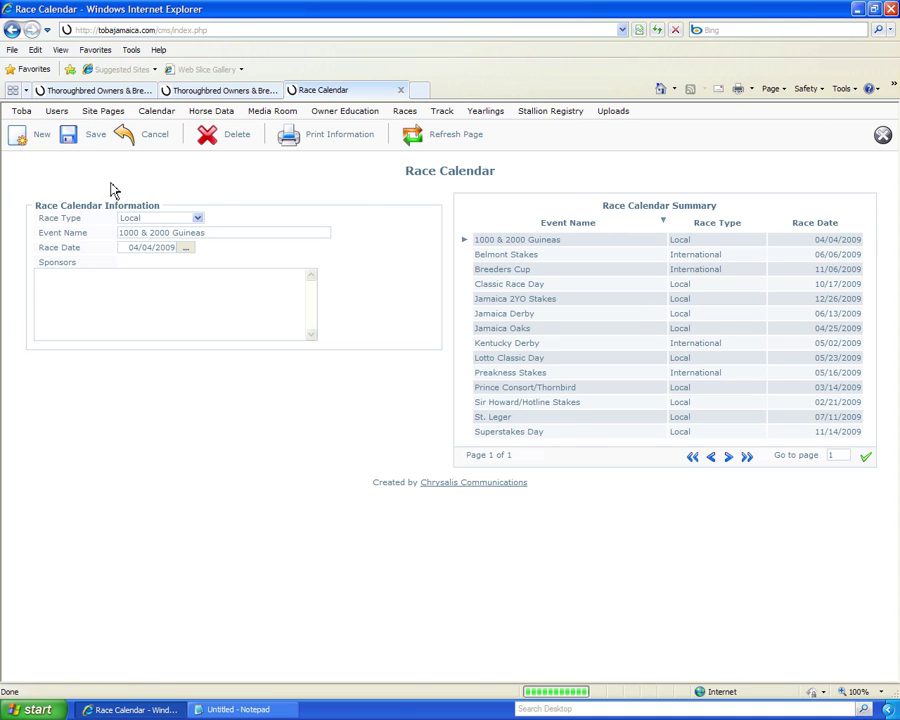
mouse_move(45, 119)
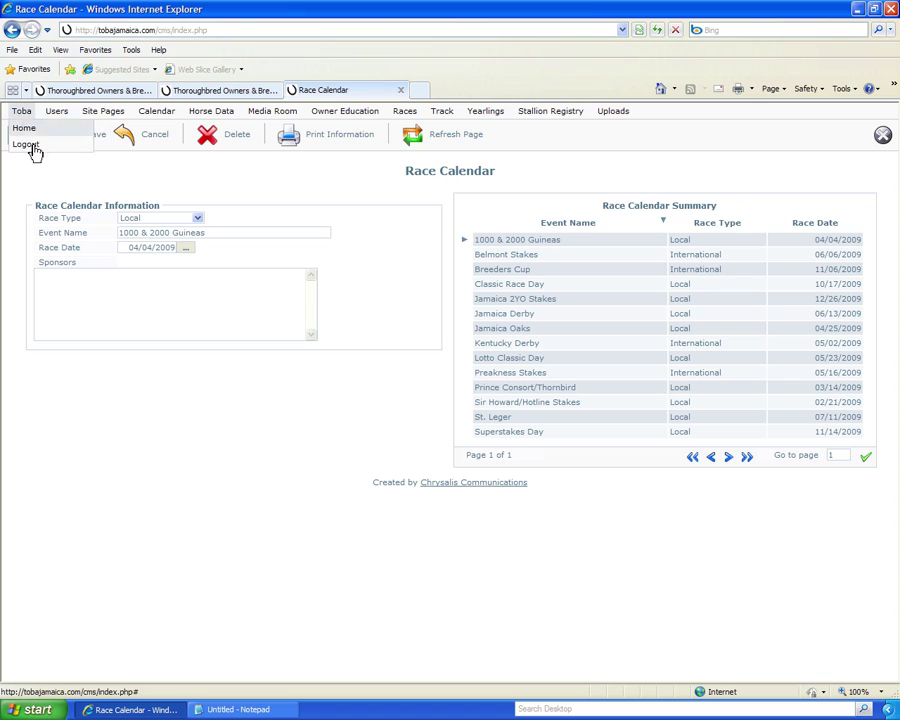
click(26, 144)
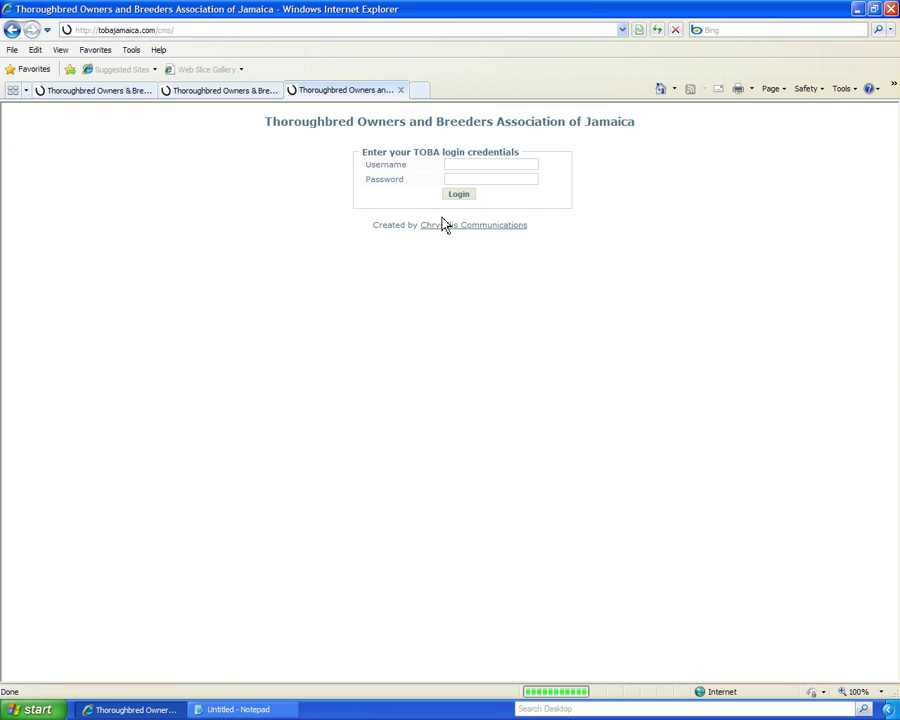